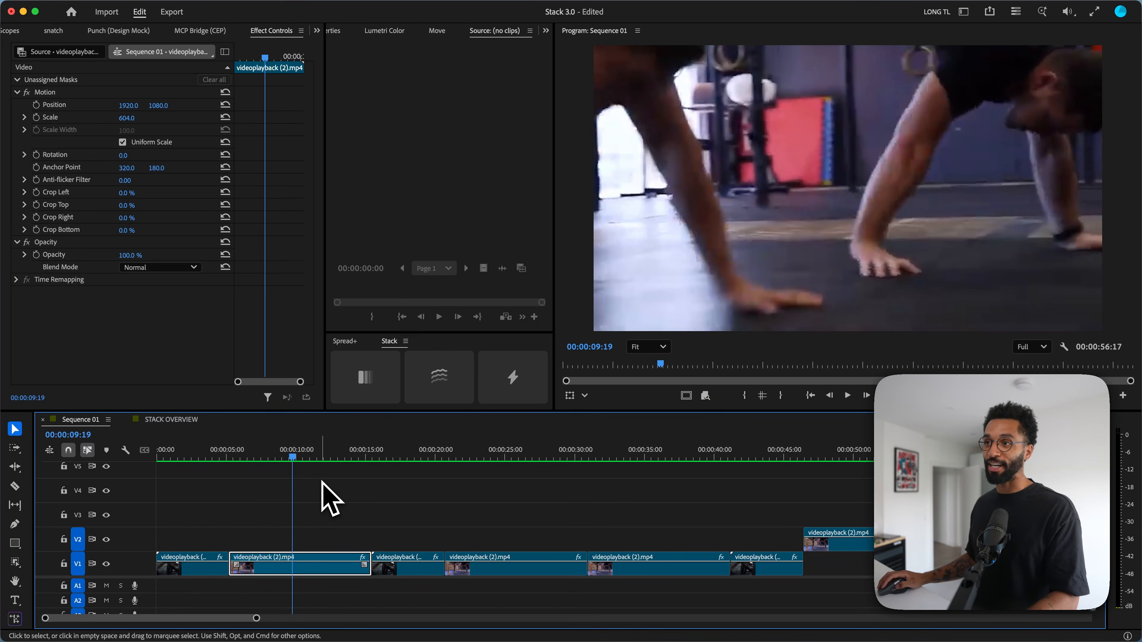
Apply Gaussian Blur to the selected second clip on V1 and move the playhead onto the third clip.
key("super+g")
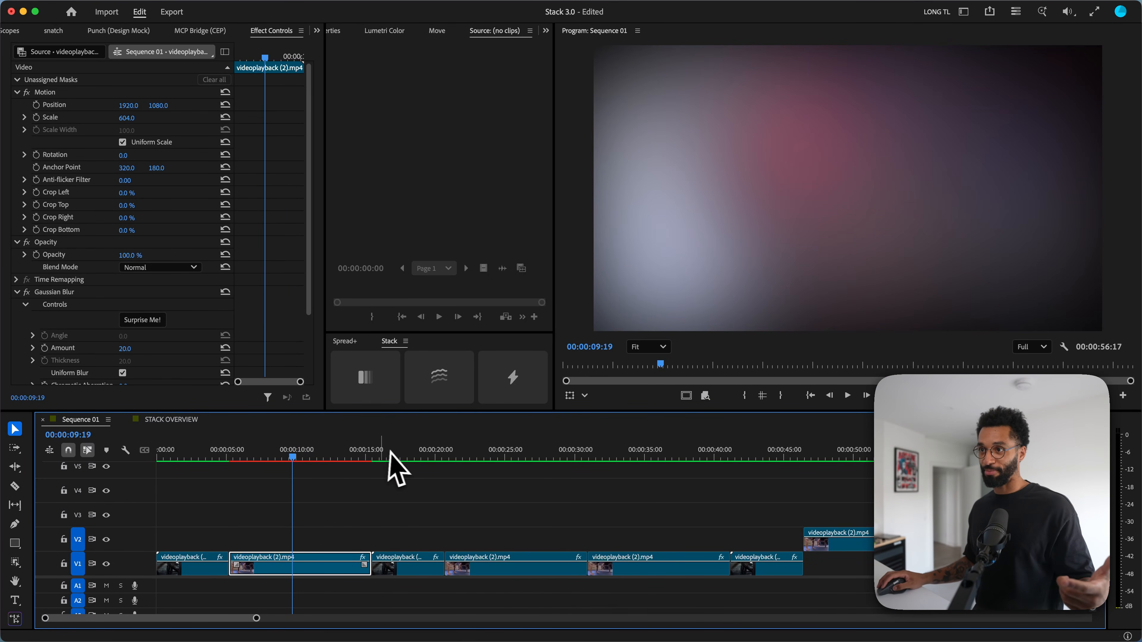
left_click(403, 457)
key("super+w")
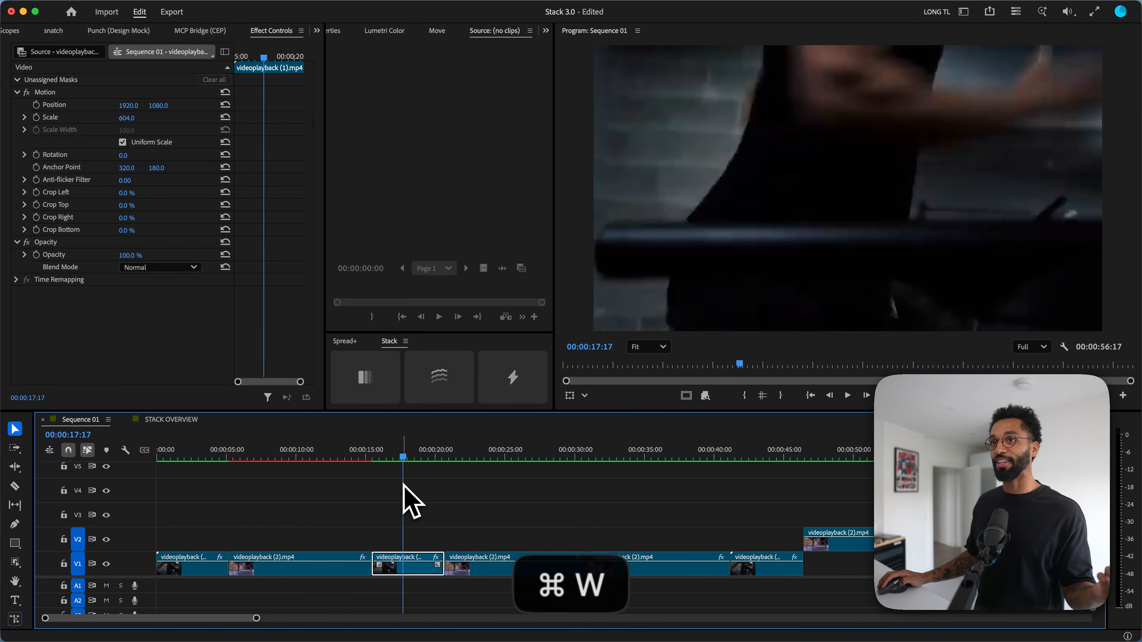
Try adding an adjustment layer with a Transform effect across the fourth and fifth clips on V1, and undo it.
left_click(477, 458)
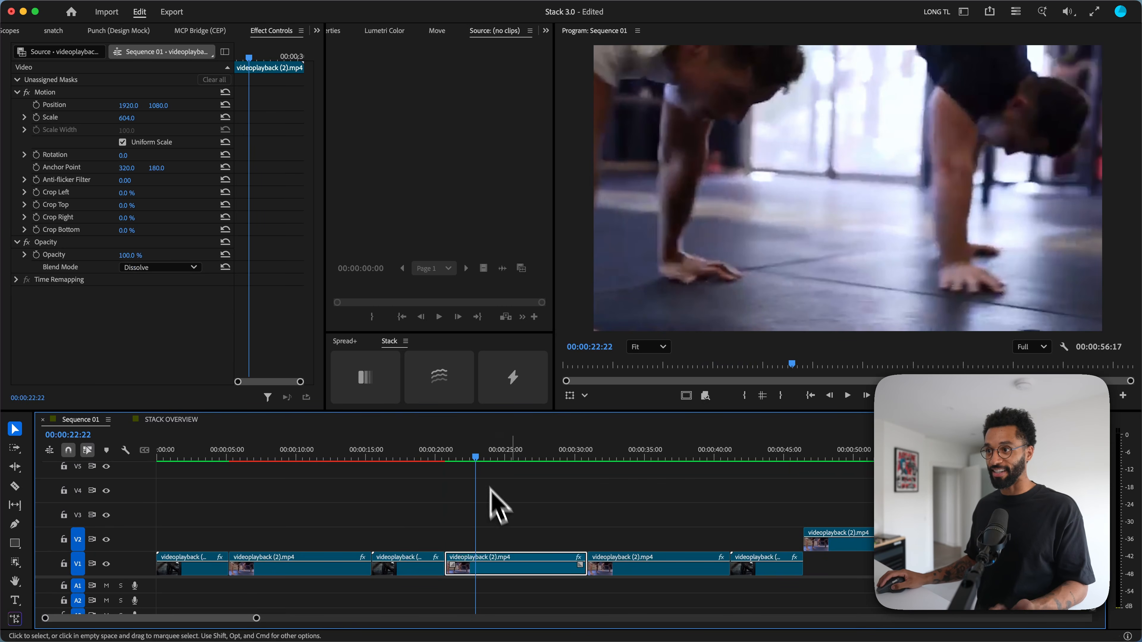
left_click_drag(500, 518, 672, 562)
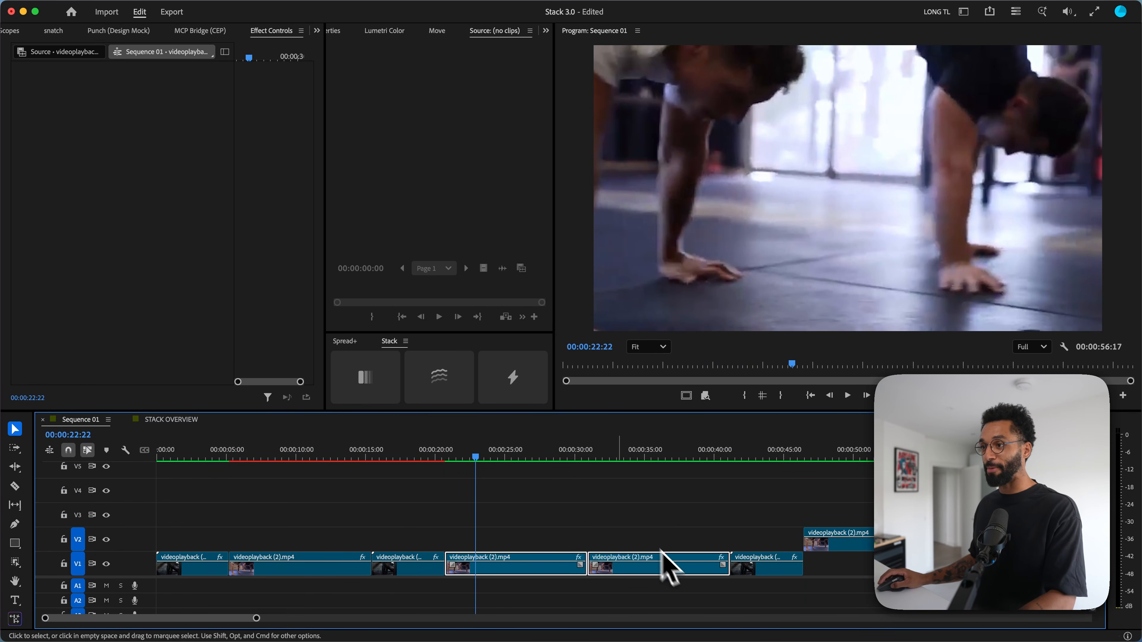
key("super+t")
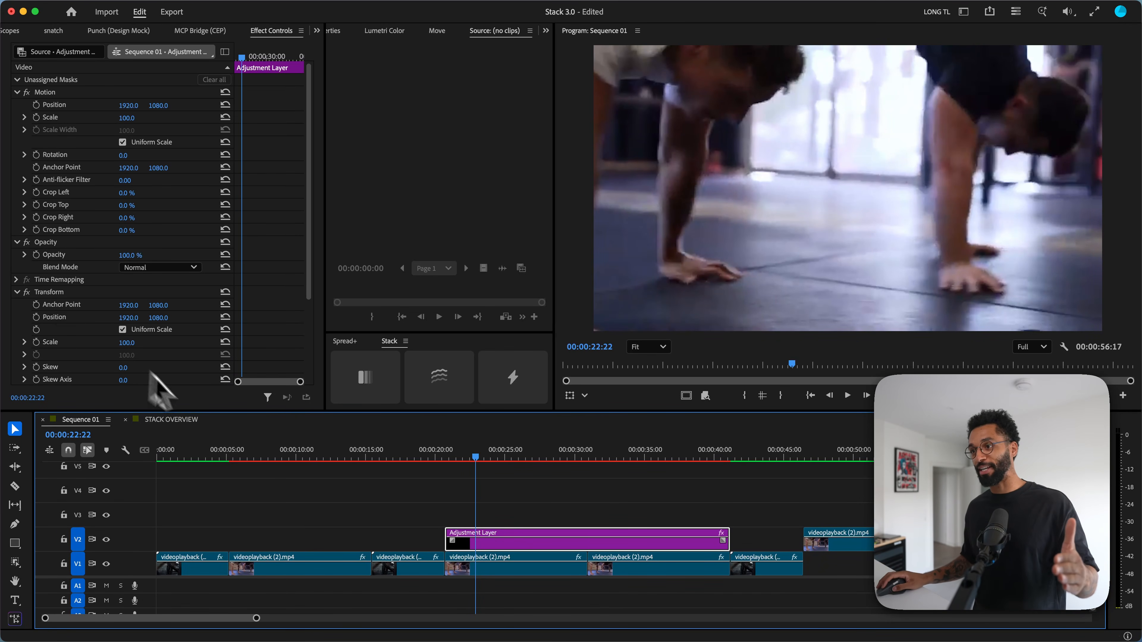
key("super+z")
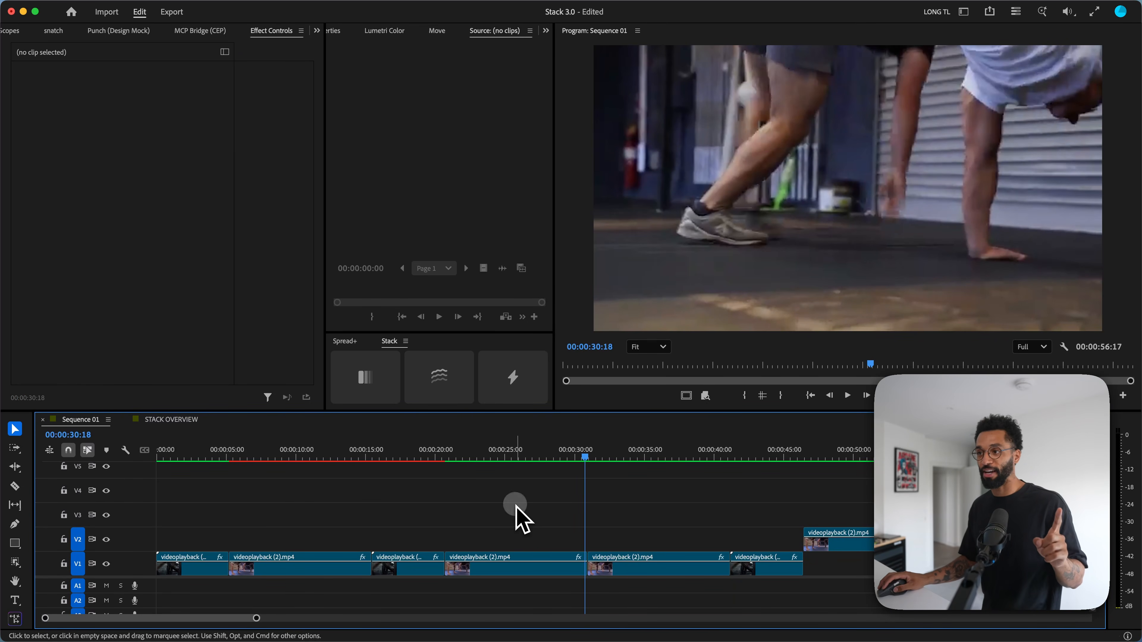
Add a transition adjustment layer over the cut between the fourth and fifth V1 clips and inspect its Lumetri Color and Directional Blur effects.
left_click_drag(516, 505, 635, 568)
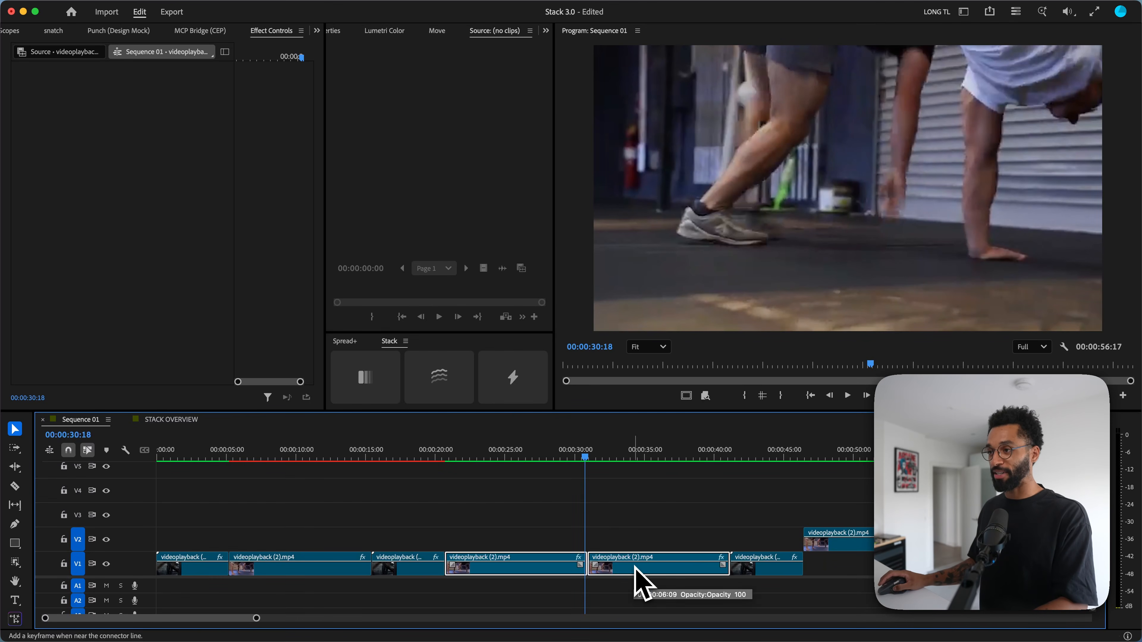
key("super+f")
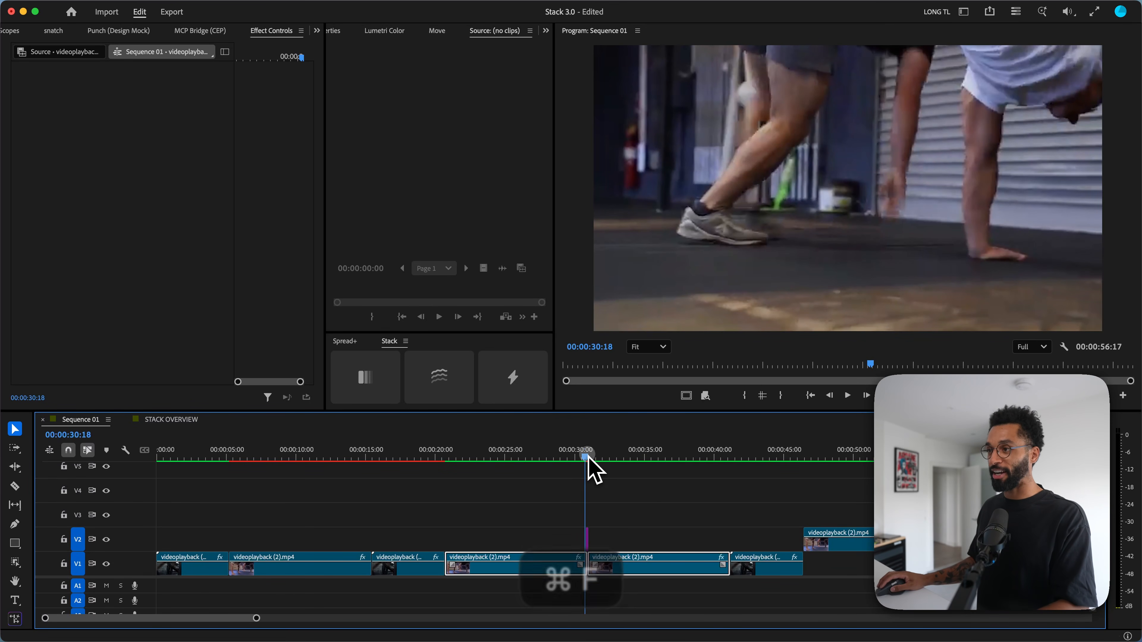
key("shift+7")
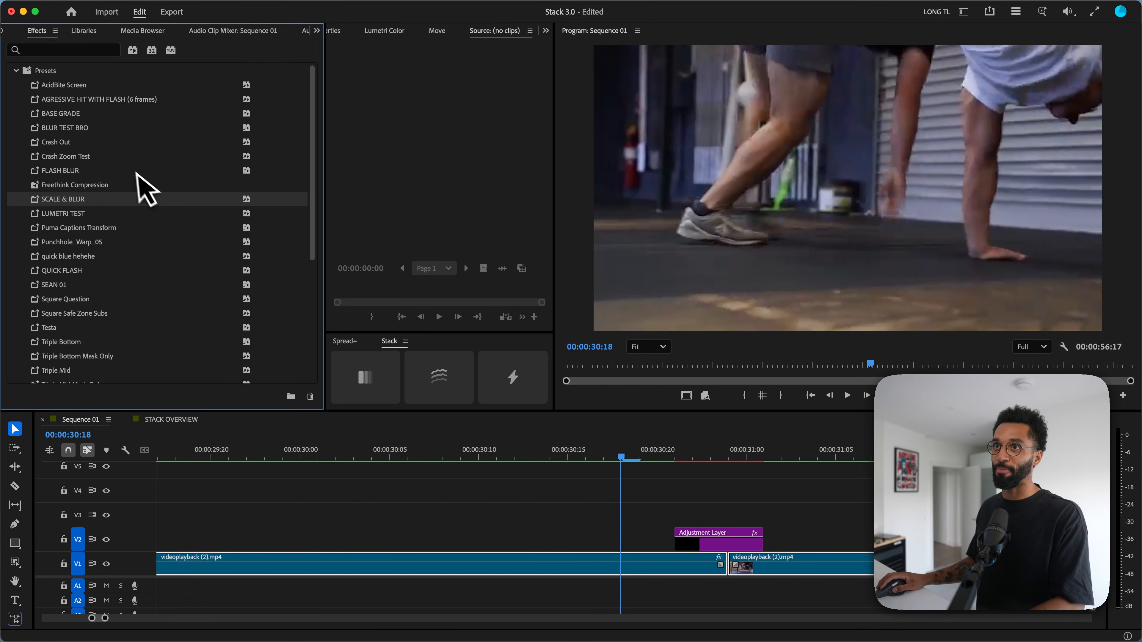
left_click(703, 540)
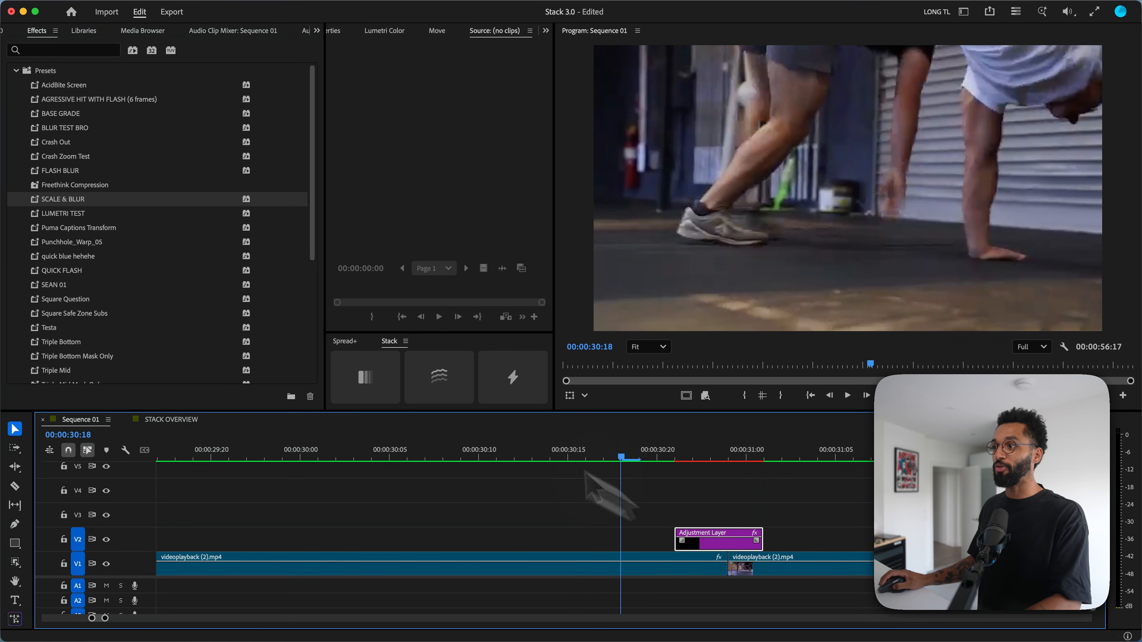
key("shift+5")
scroll(128, 265, "down", 4)
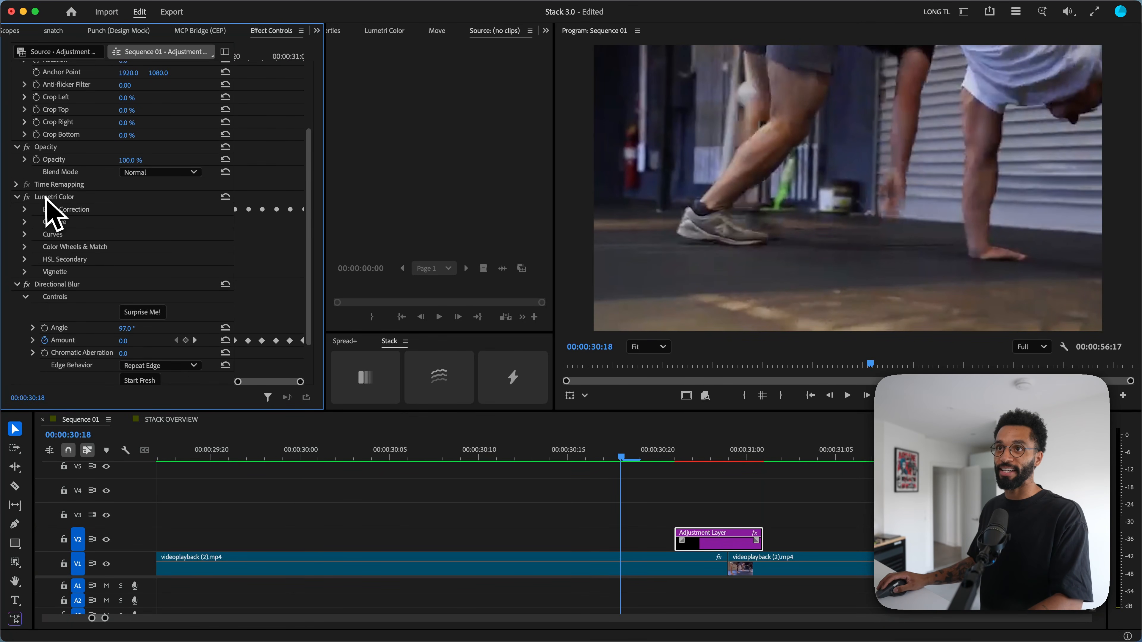
Play back the cut under the short adjustment layer, starting from 00:00:30:17, to preview the transition.
left_click(605, 457)
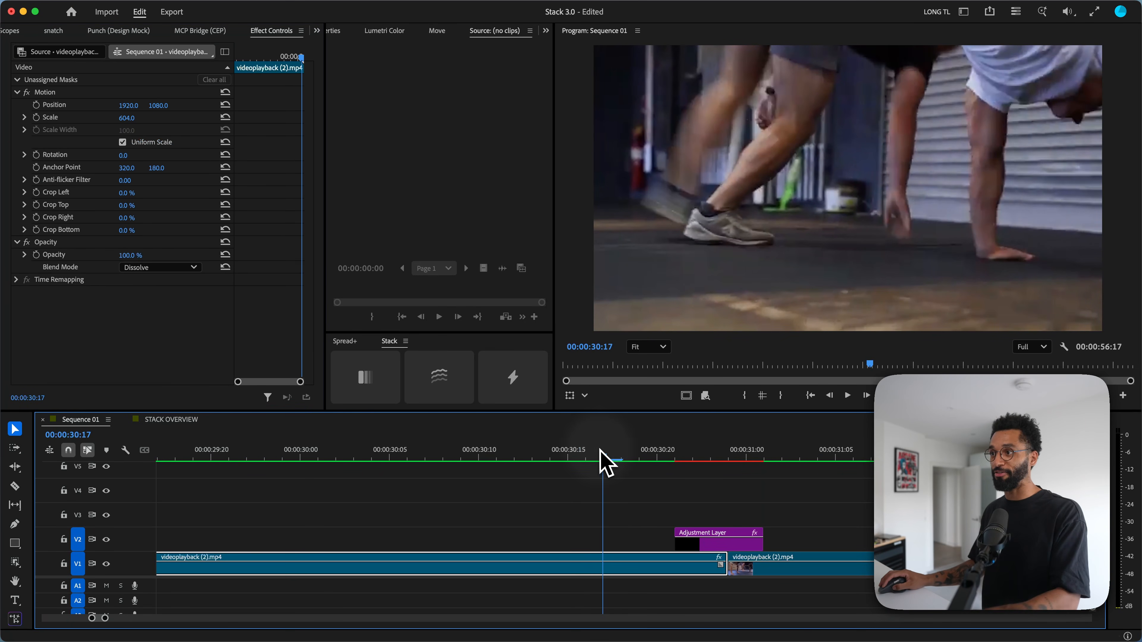
key("space")
left_click_drag(648, 454, 604, 455)
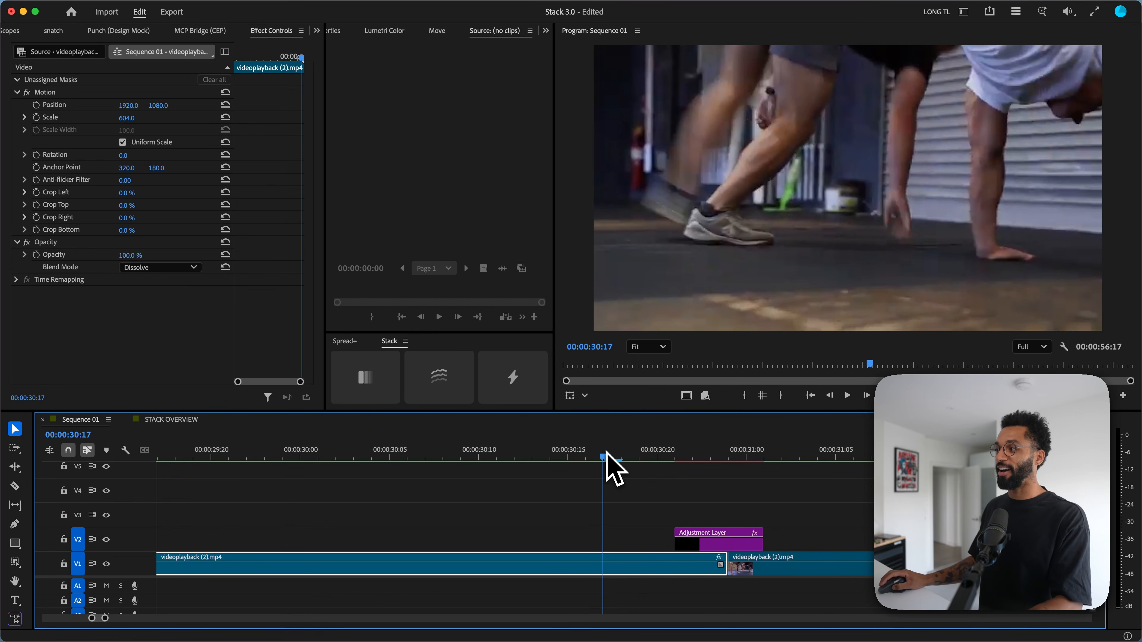
key("space")
key("space")
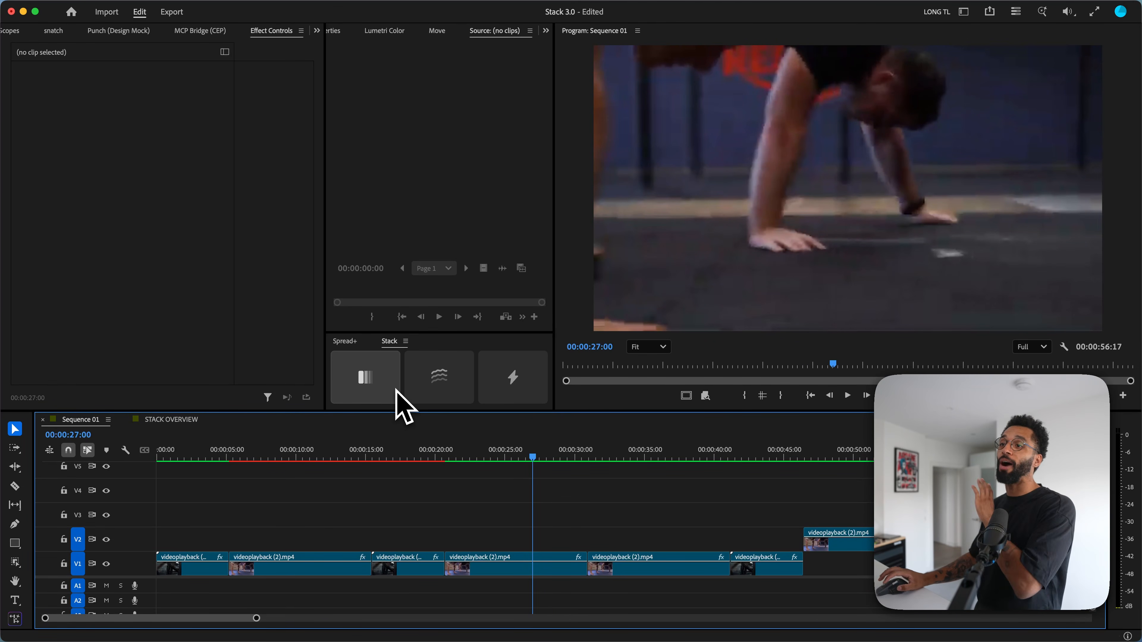
Apply Gaussian Blur twice to the fourth clip on V1, once from Stack's buttons and once with its shortcut.
left_click(518, 565)
left_click(373, 385)
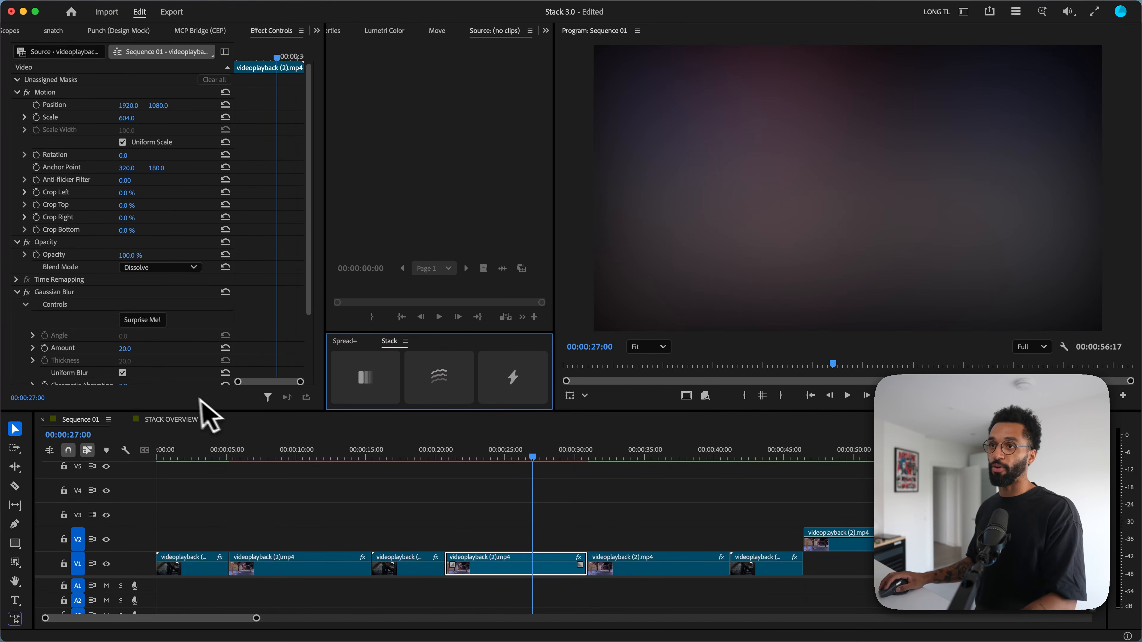
key("super+g")
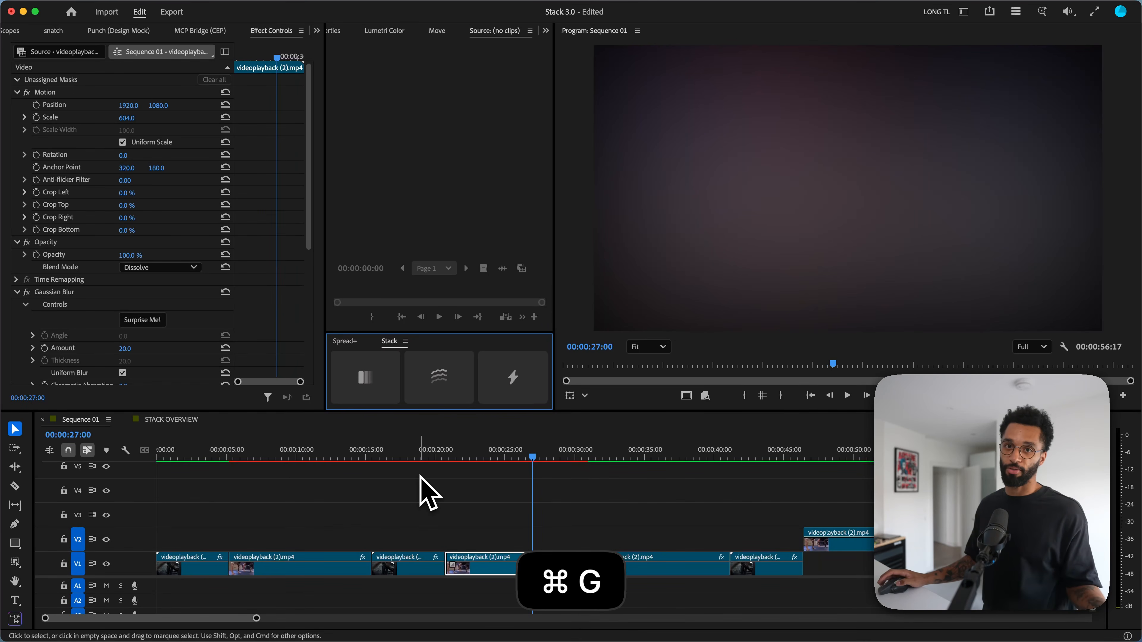
Open the Stack settings and enlarge the button grid by one empty slot beside the lightning button.
right_click(386, 348)
left_click(418, 448)
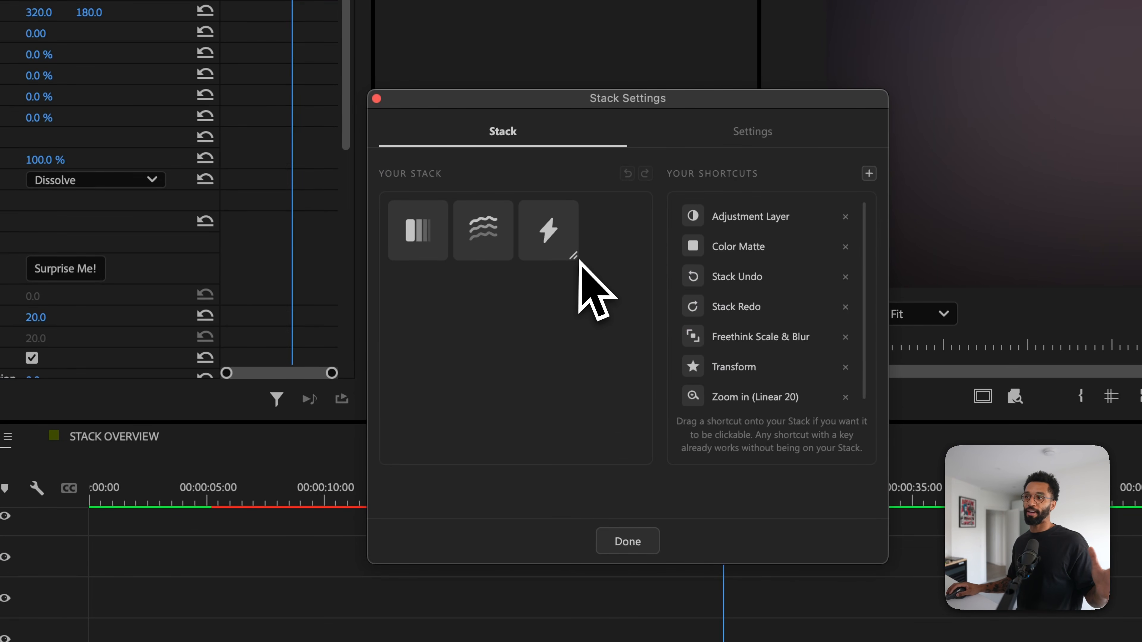
left_click_drag(574, 260, 617, 269)
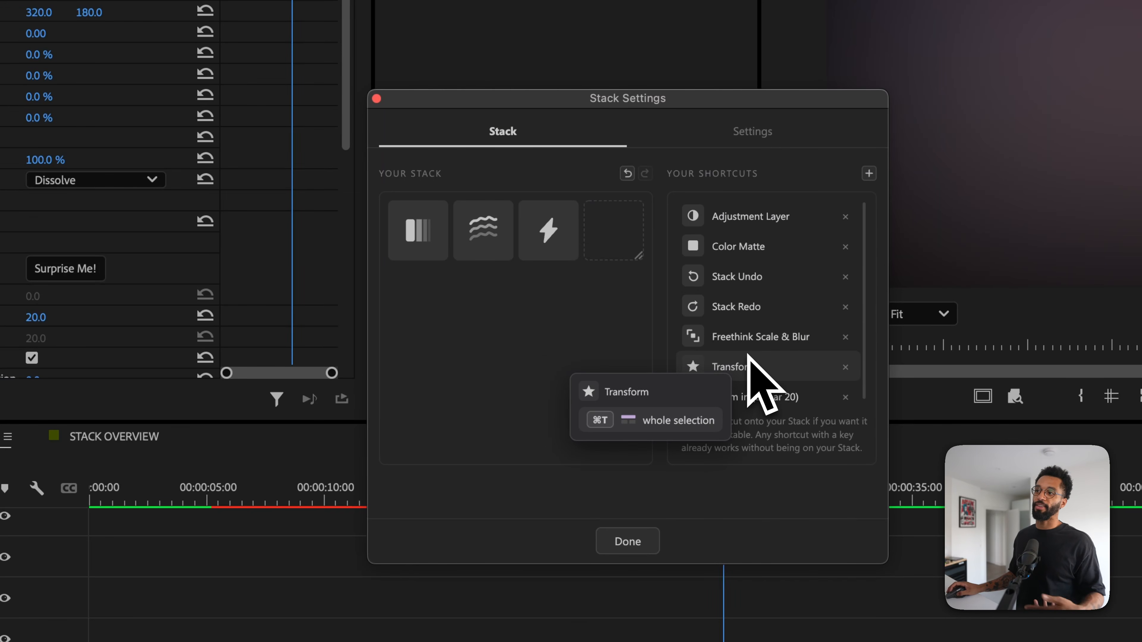
Begin a new Stack shortcut and search the effects for "inve" as its action.
left_click(869, 174)
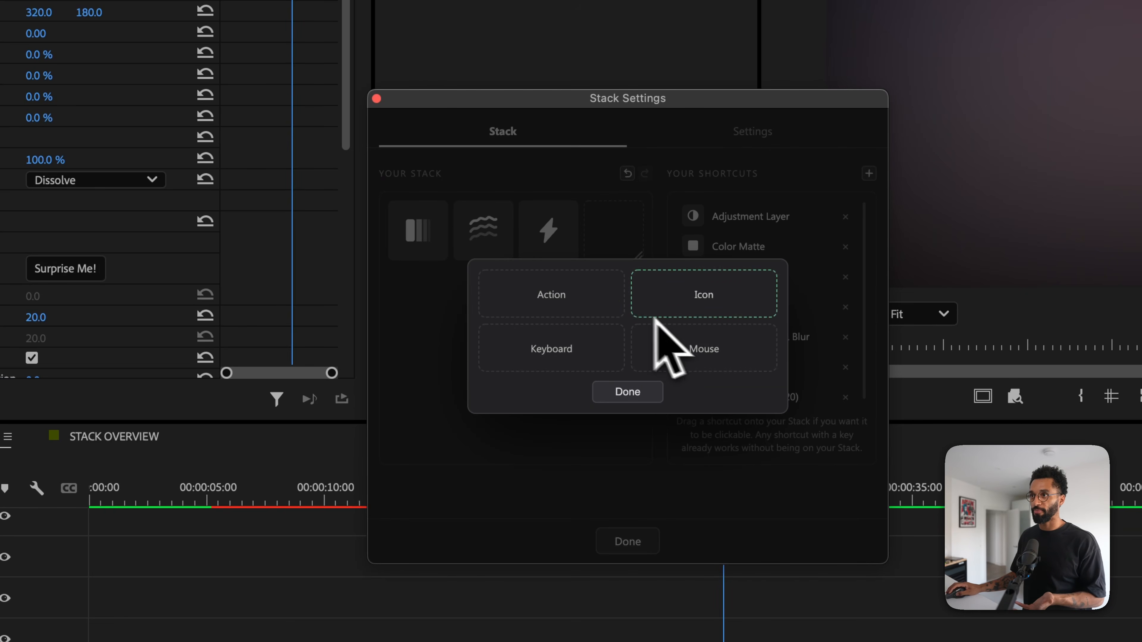
left_click(584, 301)
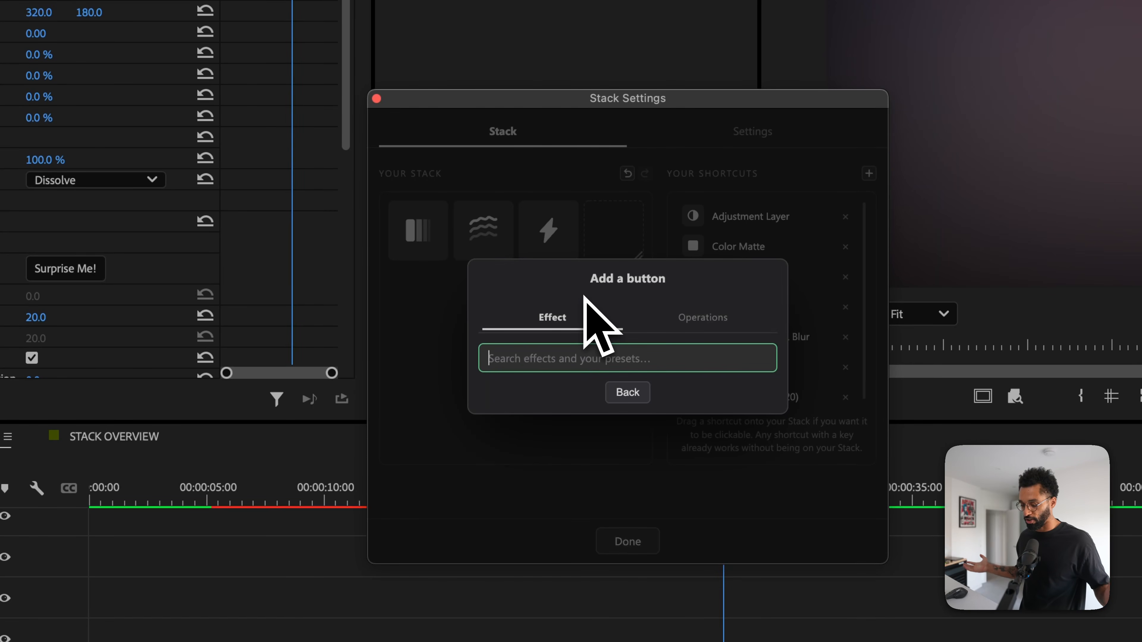
type("inve")
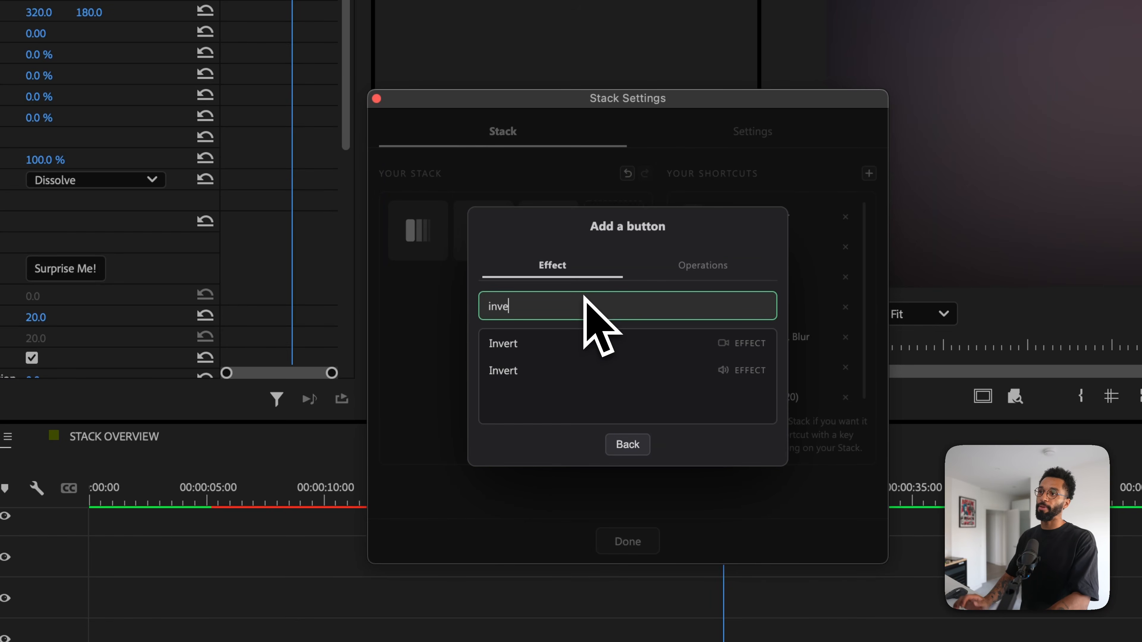
Search the effects for "camer" instead.
key("BackSpace")
key("BackSpace")
key("BackSpace")
key("BackSpace")
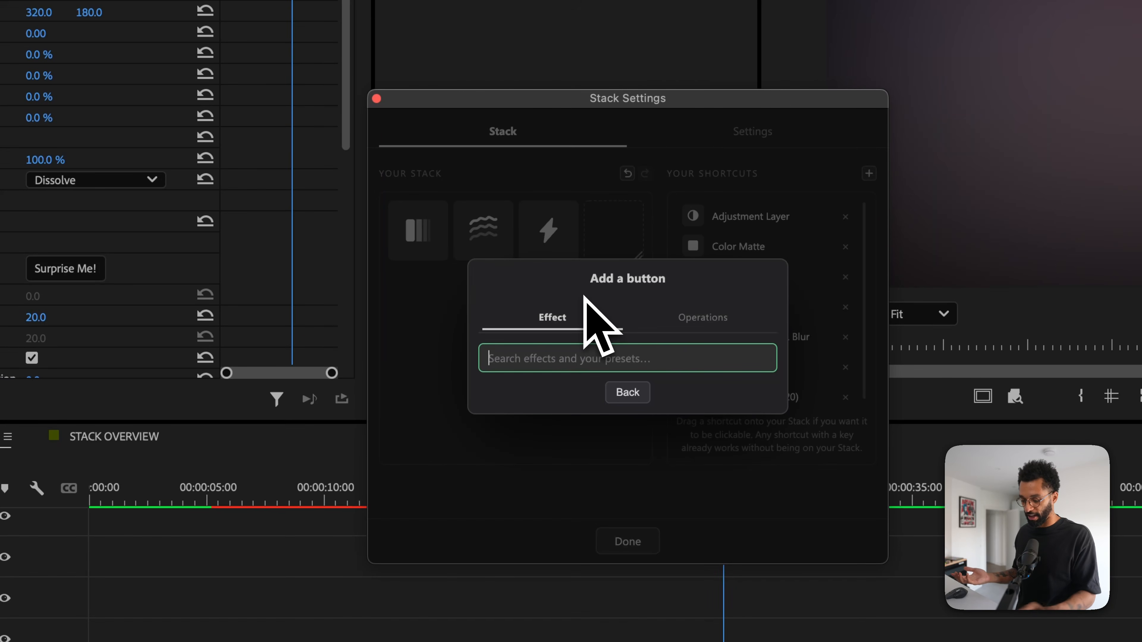
type("camer")
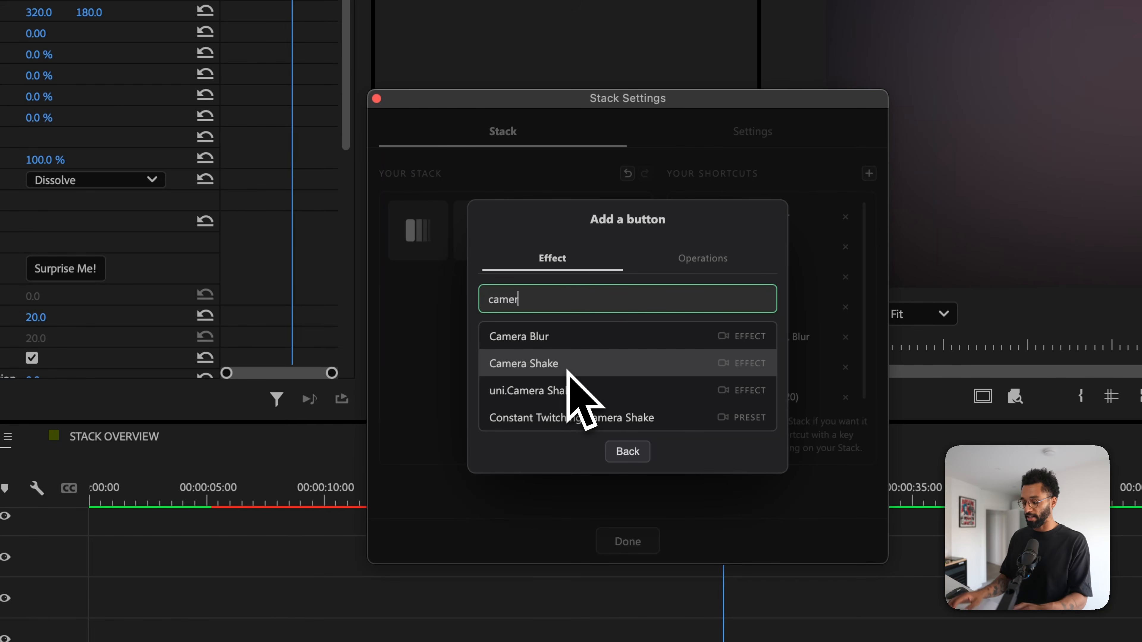
Replace the effect search with "inver" and set the shortcut's action to the Invert video effect.
key("BackSpace")
key("BackSpace")
key("BackSpace")
key("BackSpace")
key("BackSpace")
type("inver")
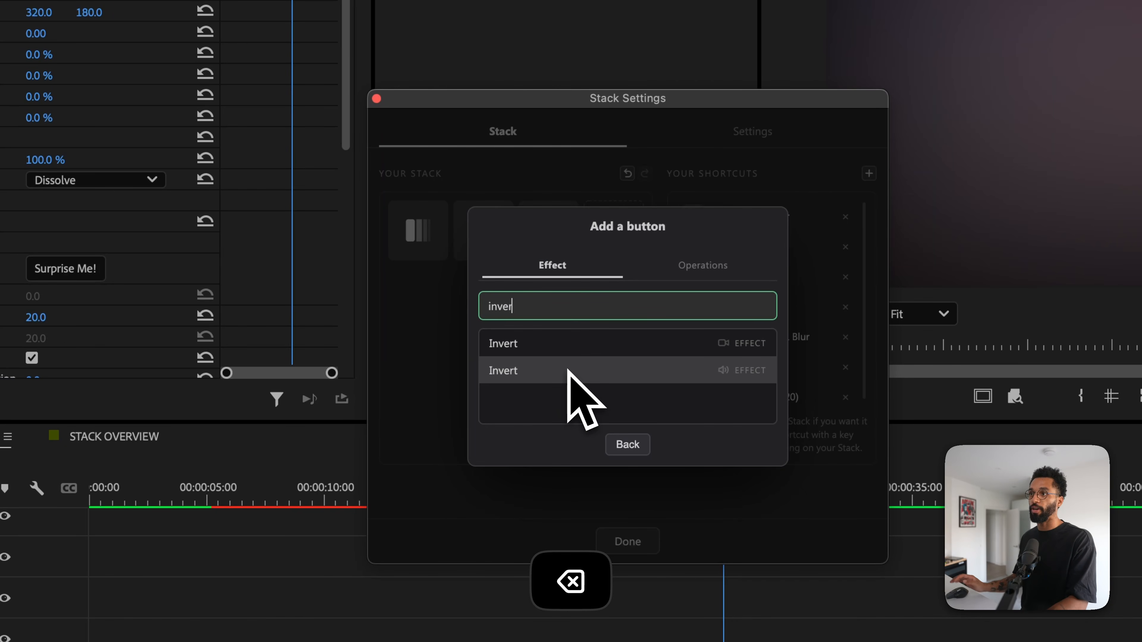
left_click(580, 352)
Browse the icon categories and give the Invert shortcut the overlapping-circles icon from the video category.
left_click(719, 300)
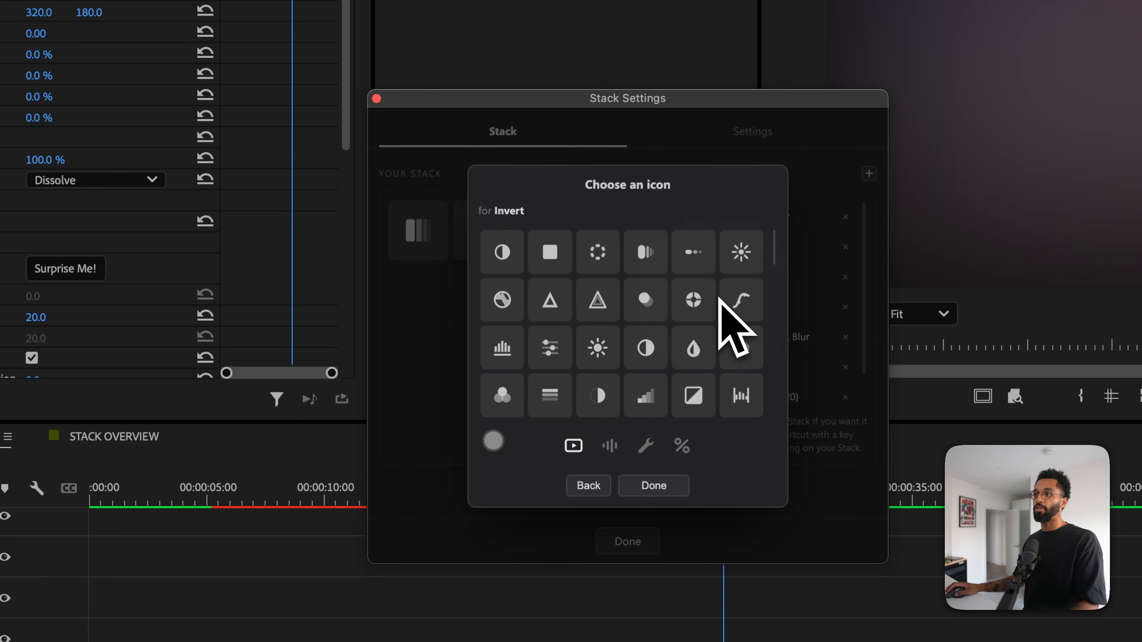
scroll(671, 342, "down", 10)
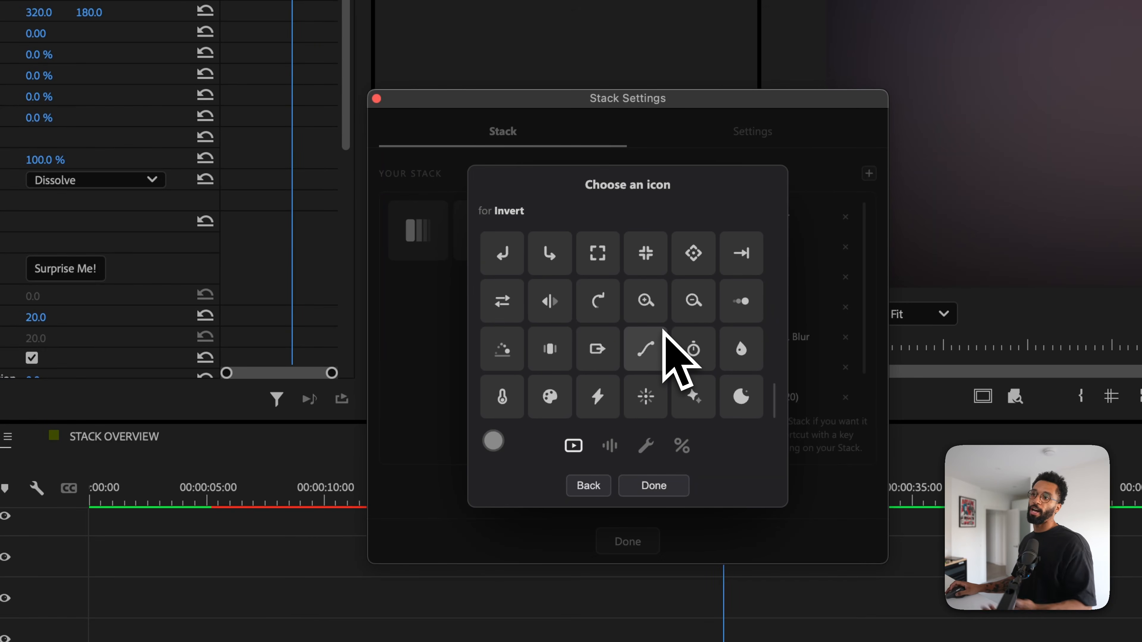
scroll(665, 351, "up", 3)
left_click(610, 445)
left_click(646, 445)
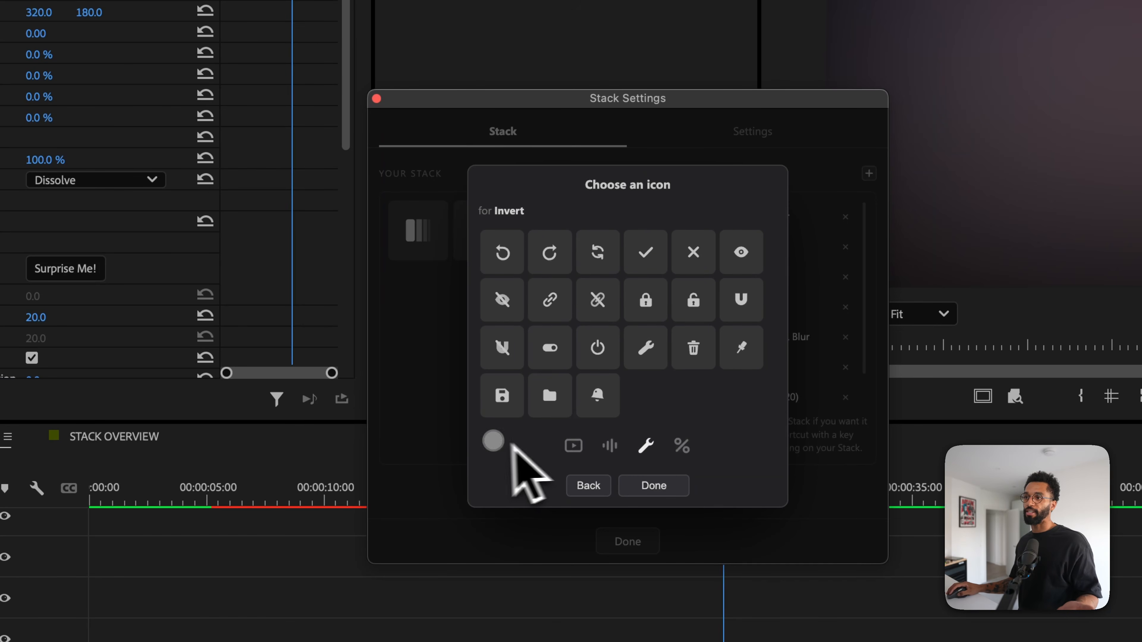
left_click(573, 445)
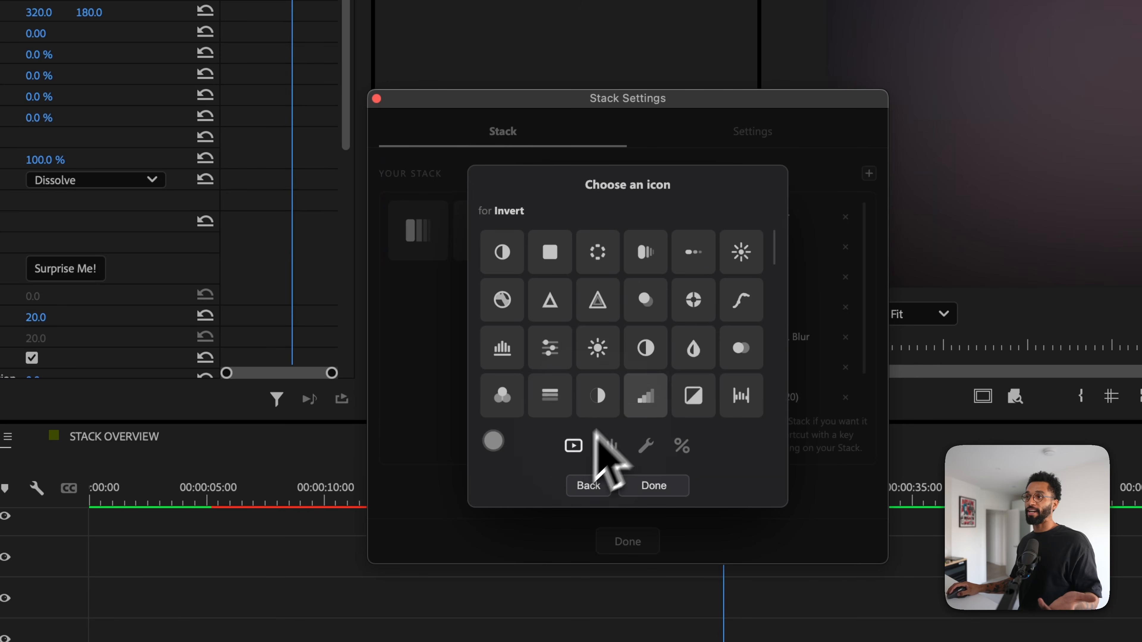
left_click(745, 360)
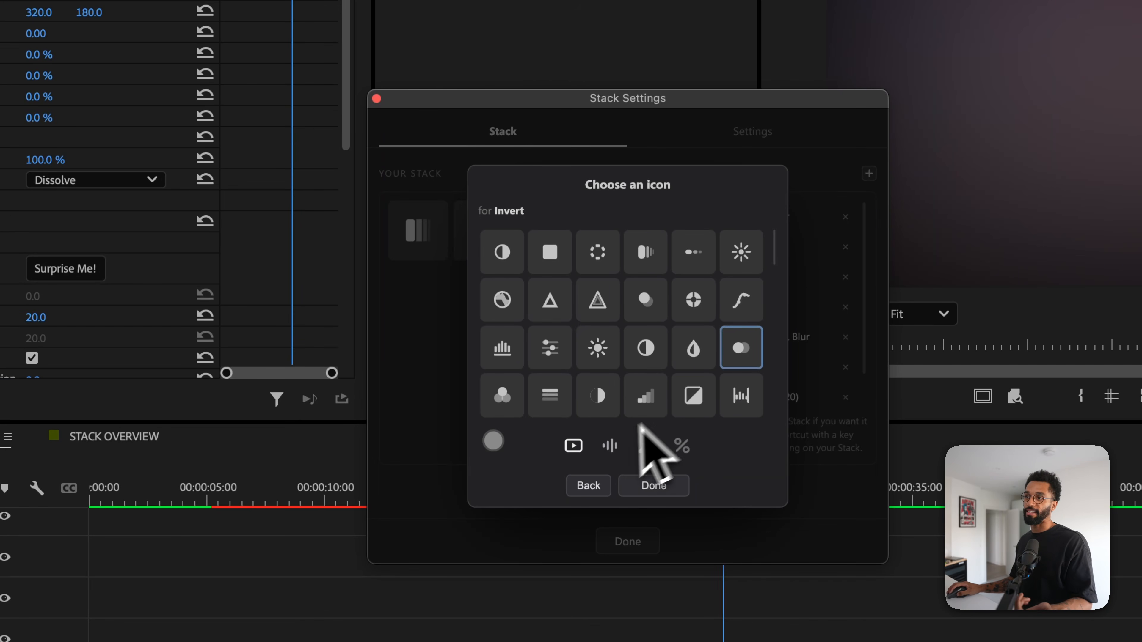
left_click(651, 486)
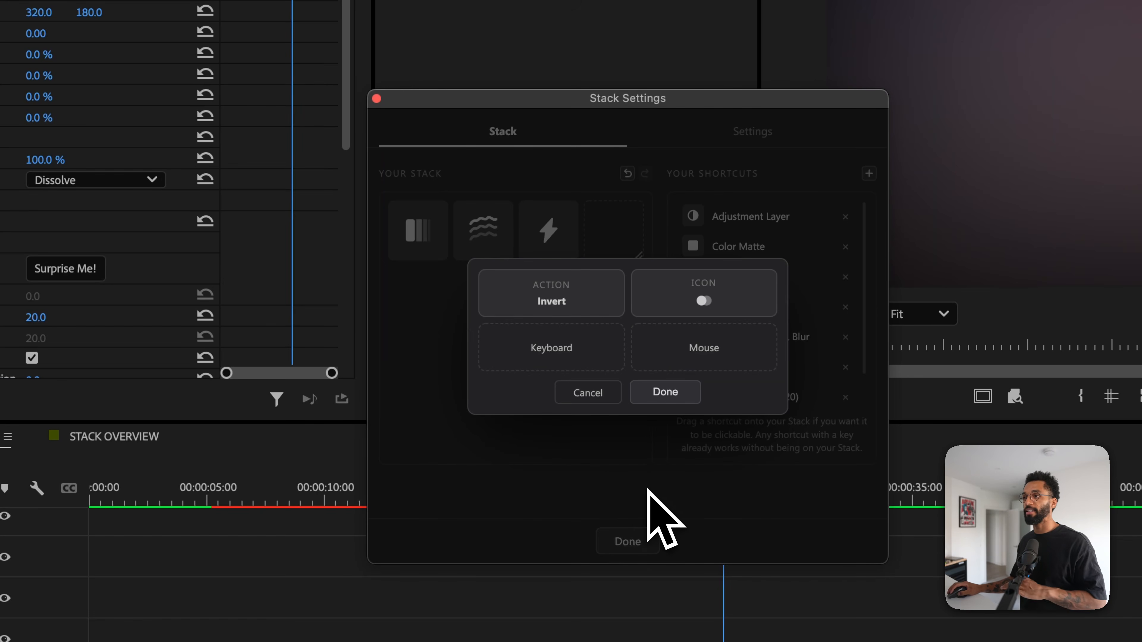
Assign ⌘I as the Invert shortcut's keyboard combination and let it override Premiere's Import command.
left_click(574, 348)
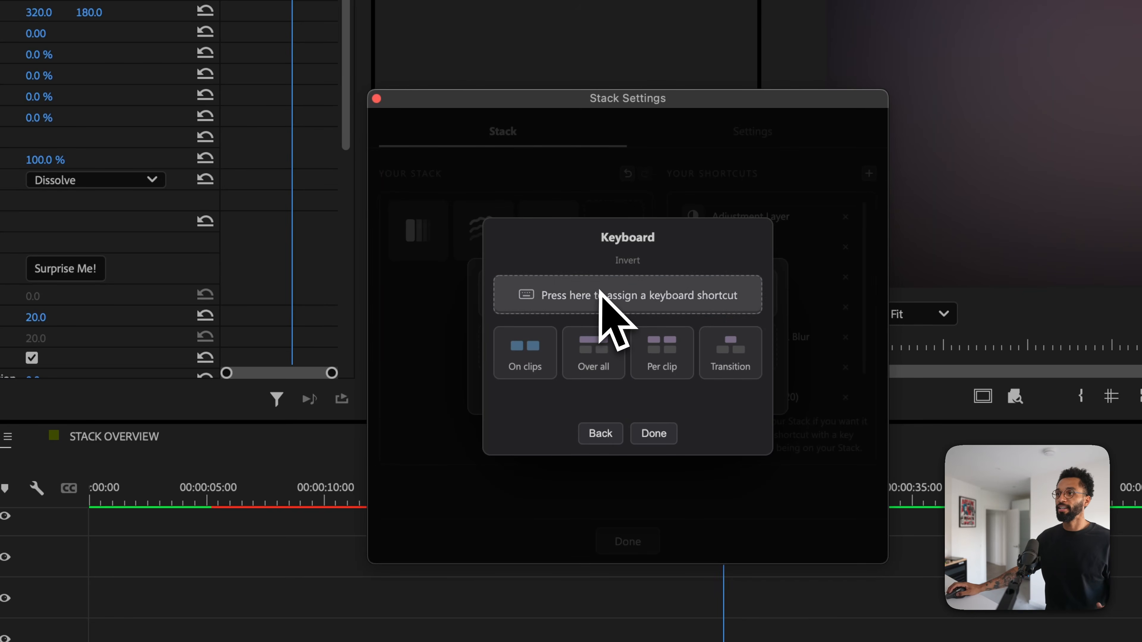
left_click(625, 303)
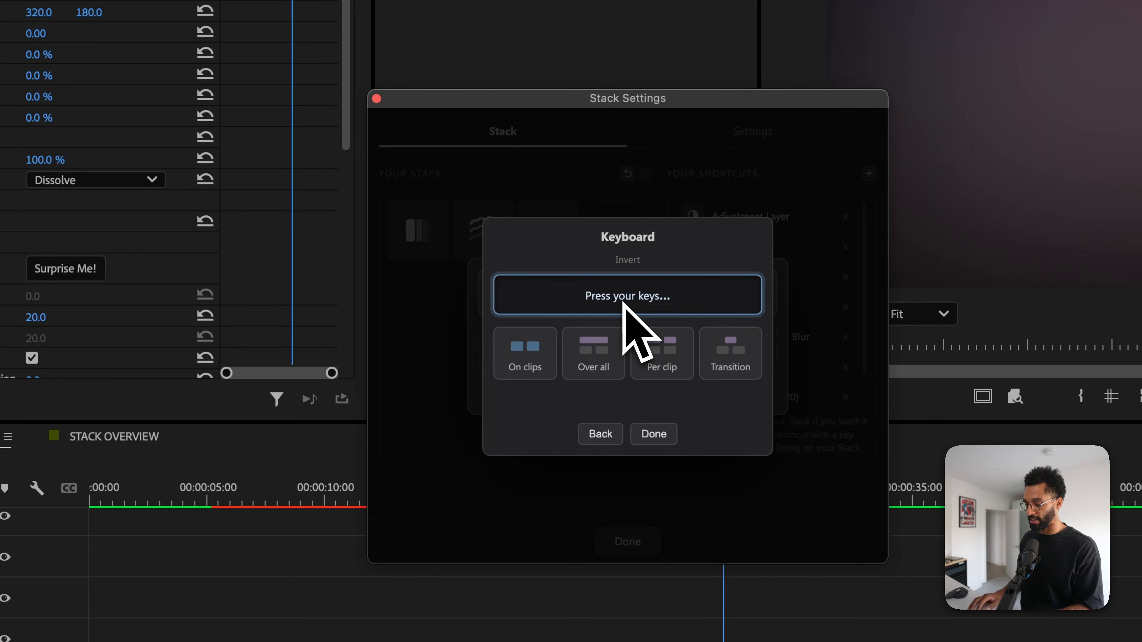
key("super+i")
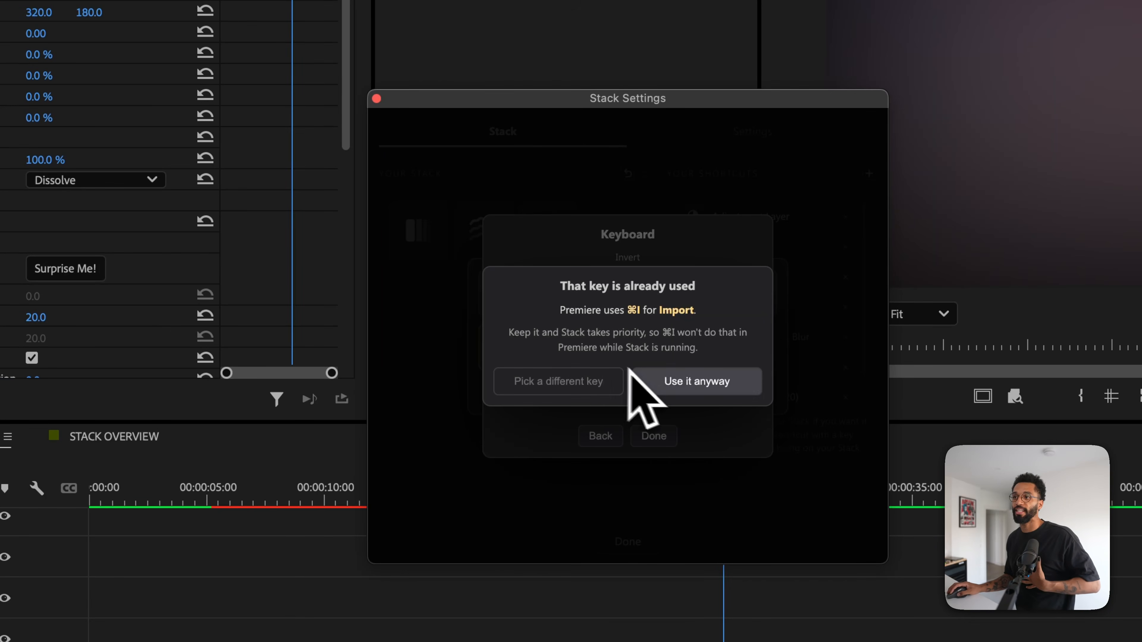
left_click(690, 382)
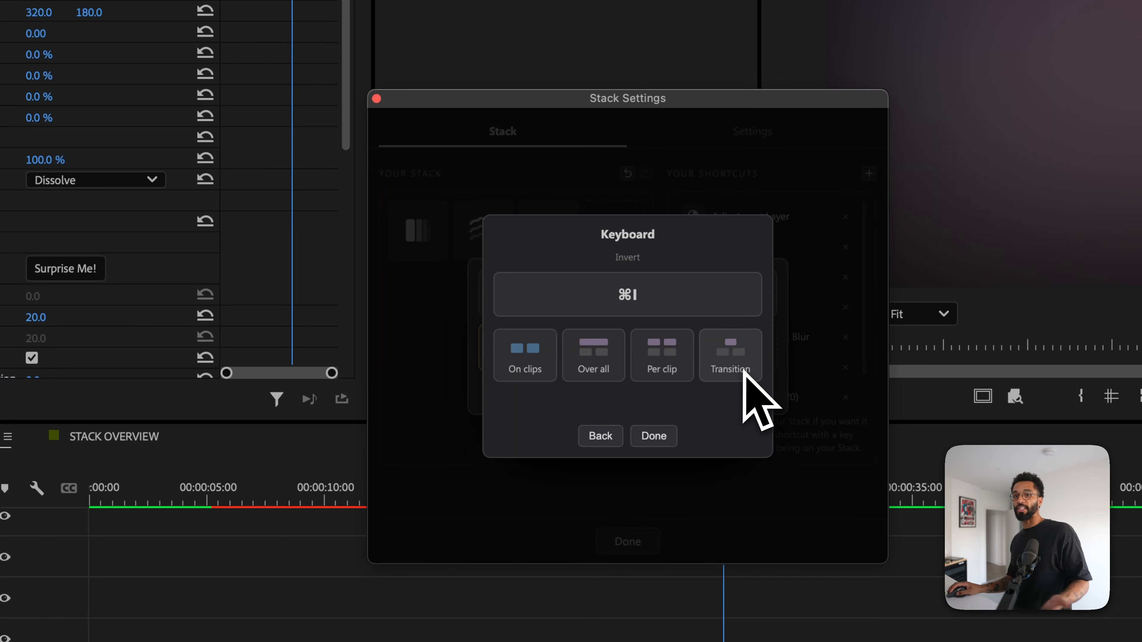
Make the ⌘I shortcut apply Invert as a transition on a yellow adjustment layer.
left_click(720, 357)
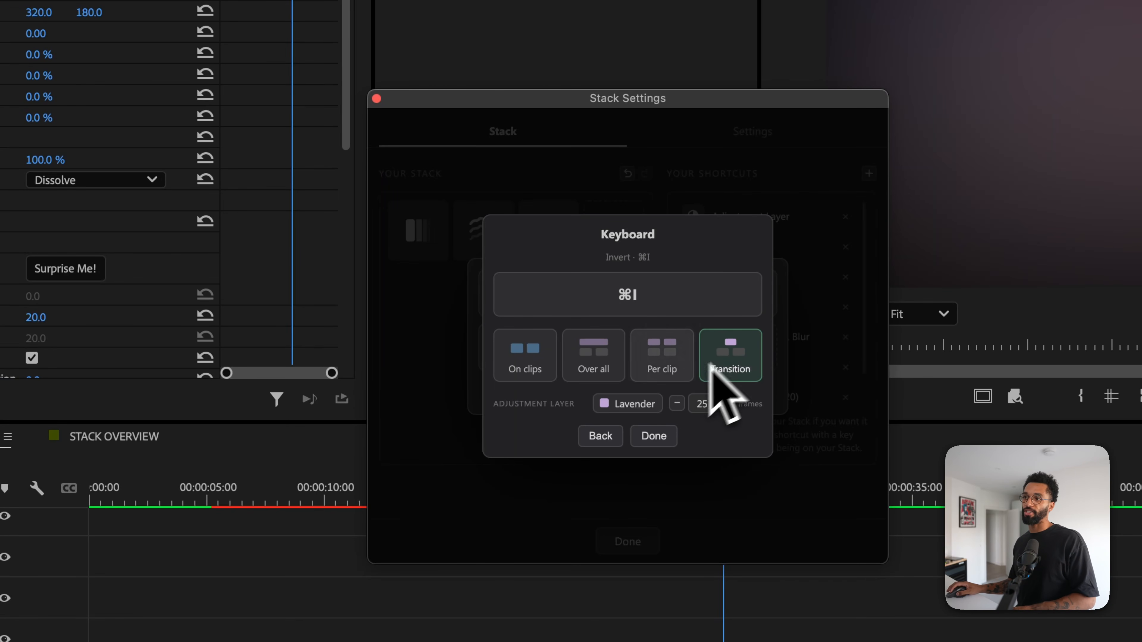
left_click(632, 404)
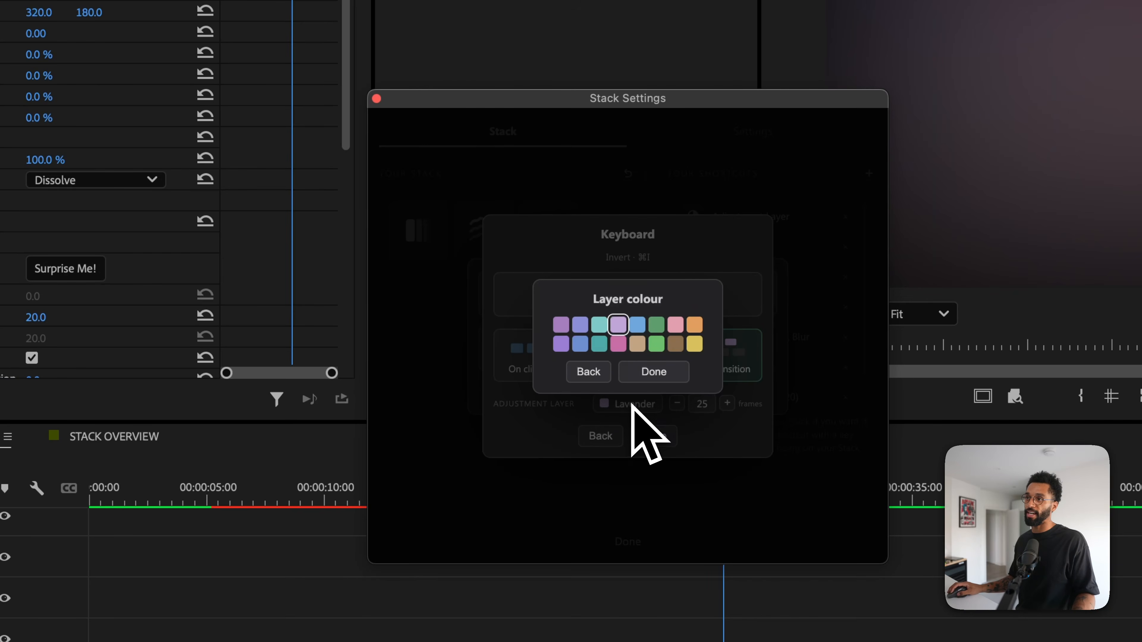
left_click(695, 345)
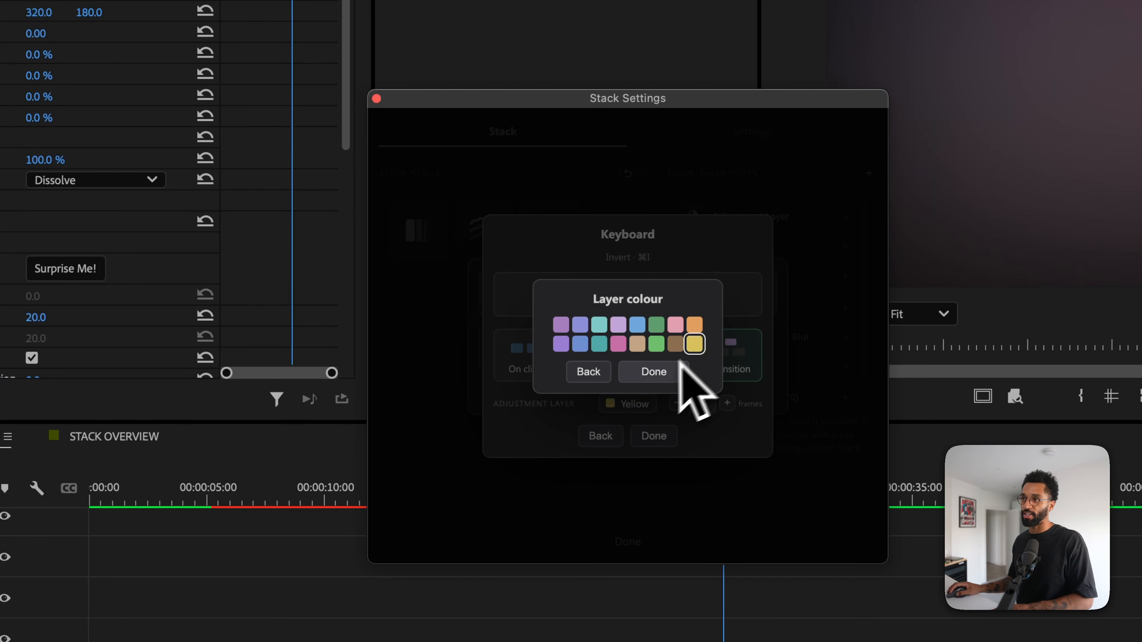
left_click(656, 373)
Set the transition's adjustment layer length to 2 frames and finish the keyboard assignment.
left_click(708, 406)
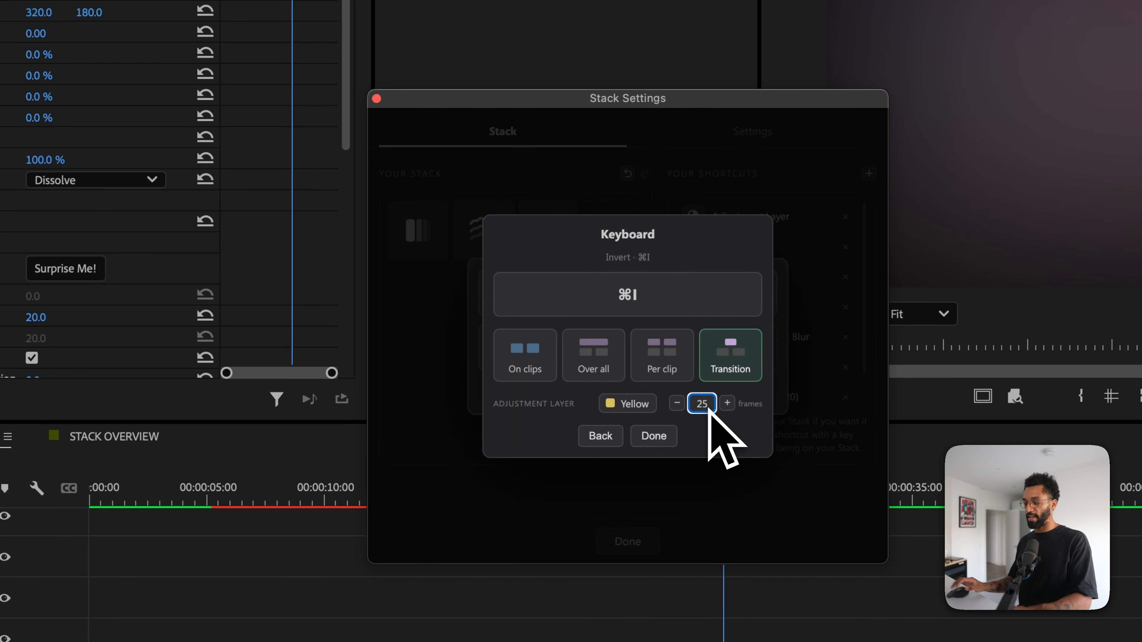
key("BackSpace")
key("BackSpace")
type("3")
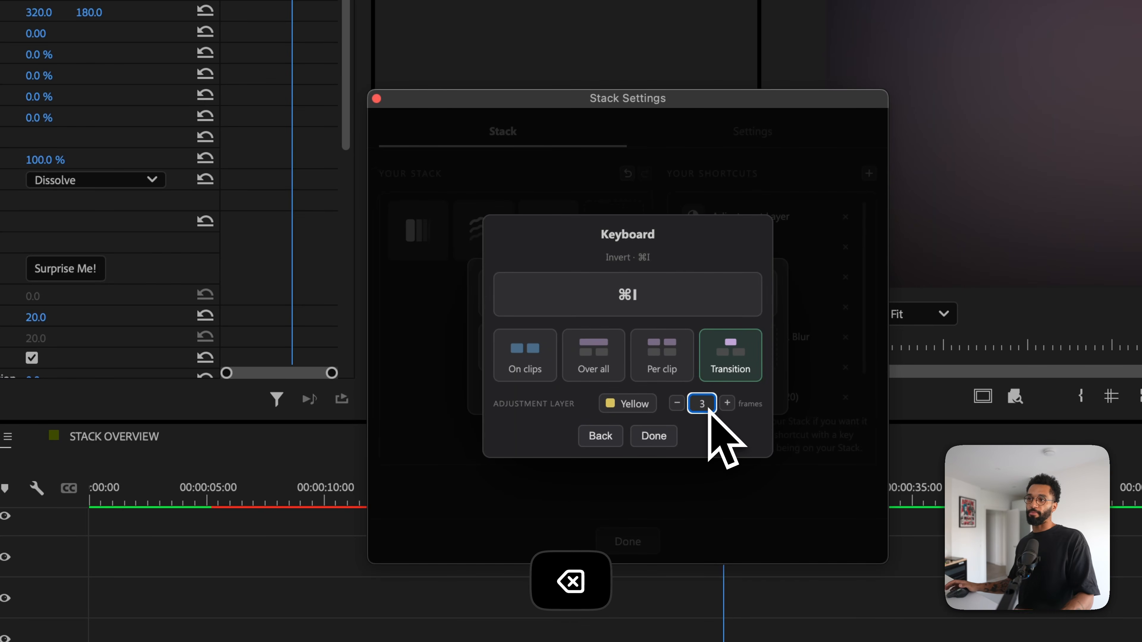
key("BackSpace")
type("2")
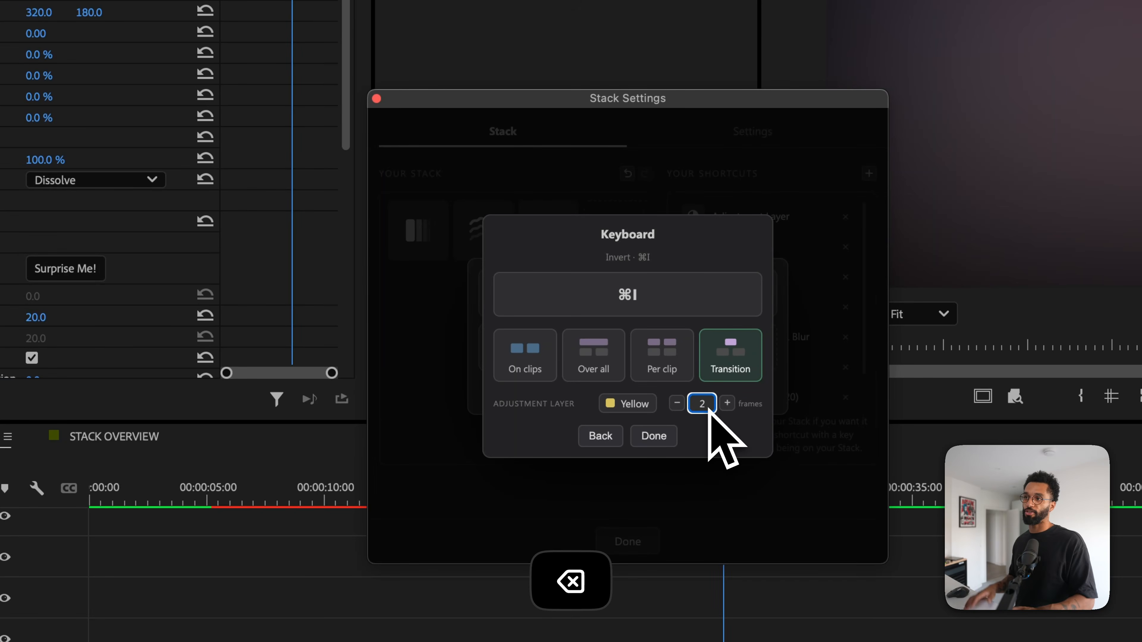
left_click(654, 436)
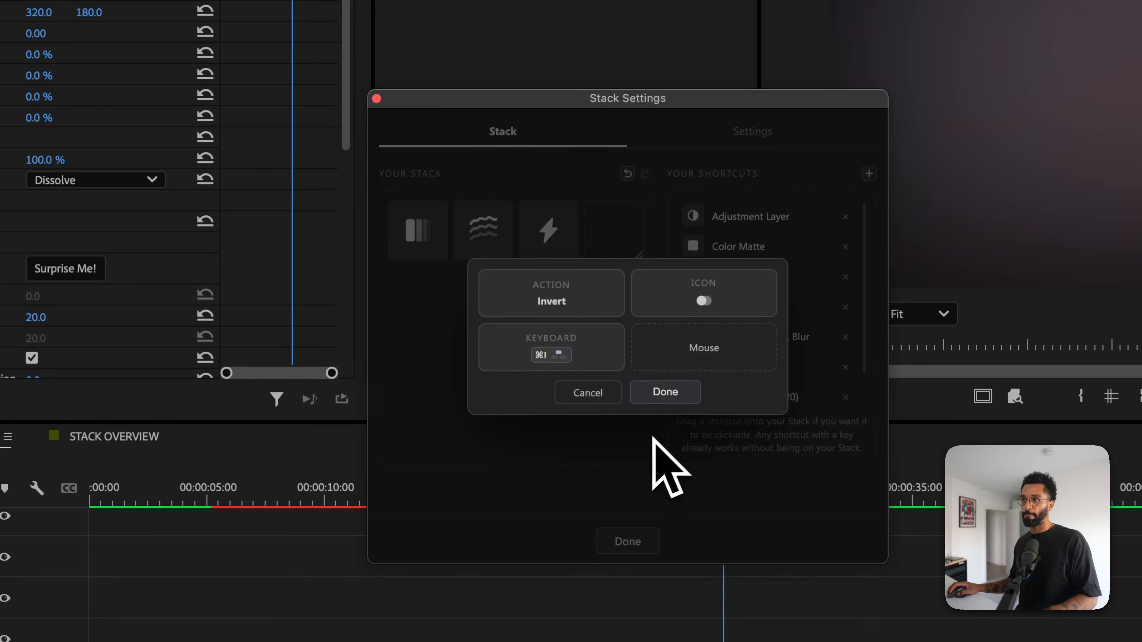
Set the Invert shortcut's plain Click action to On clips, then save the shortcut and close the Stack settings.
left_click(725, 354)
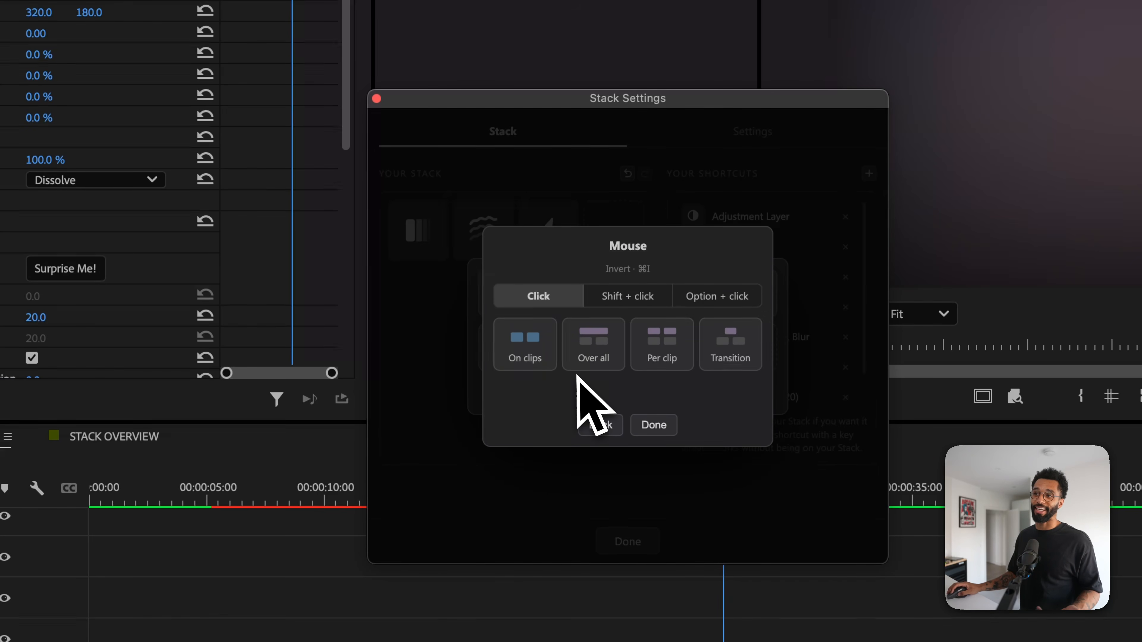
left_click(525, 344)
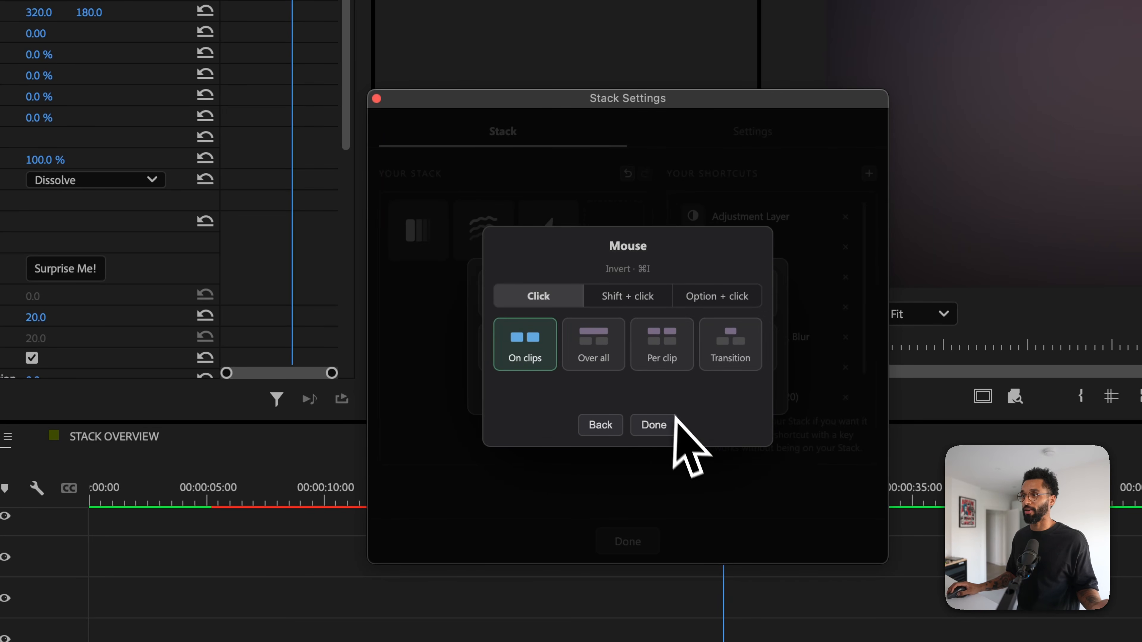
left_click(654, 425)
left_click(666, 392)
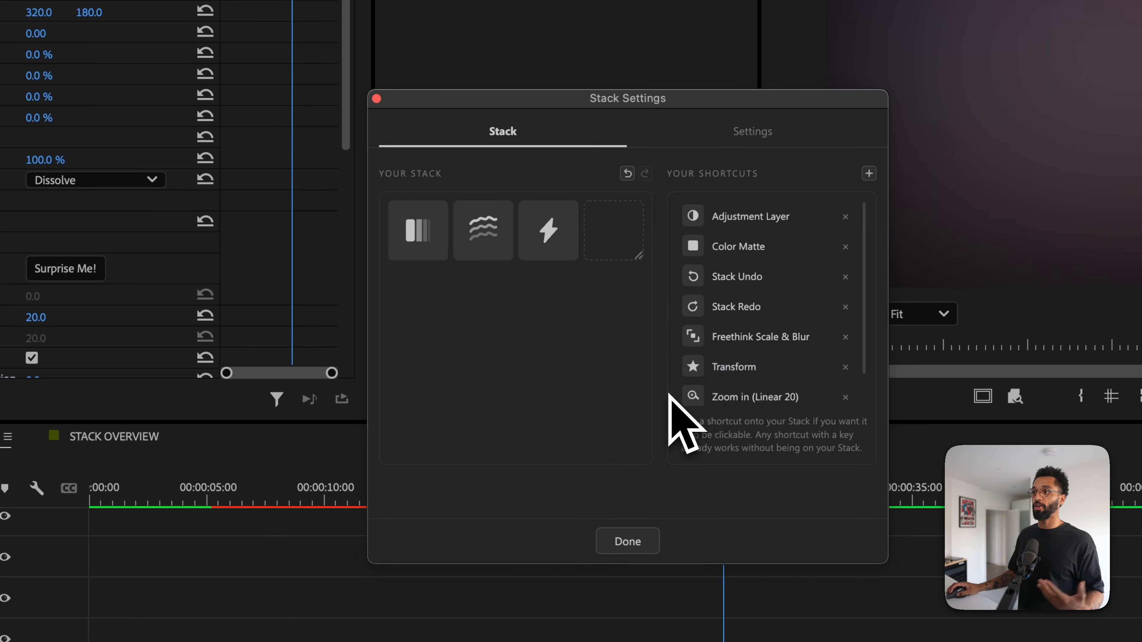
scroll(778, 357, "down", 1)
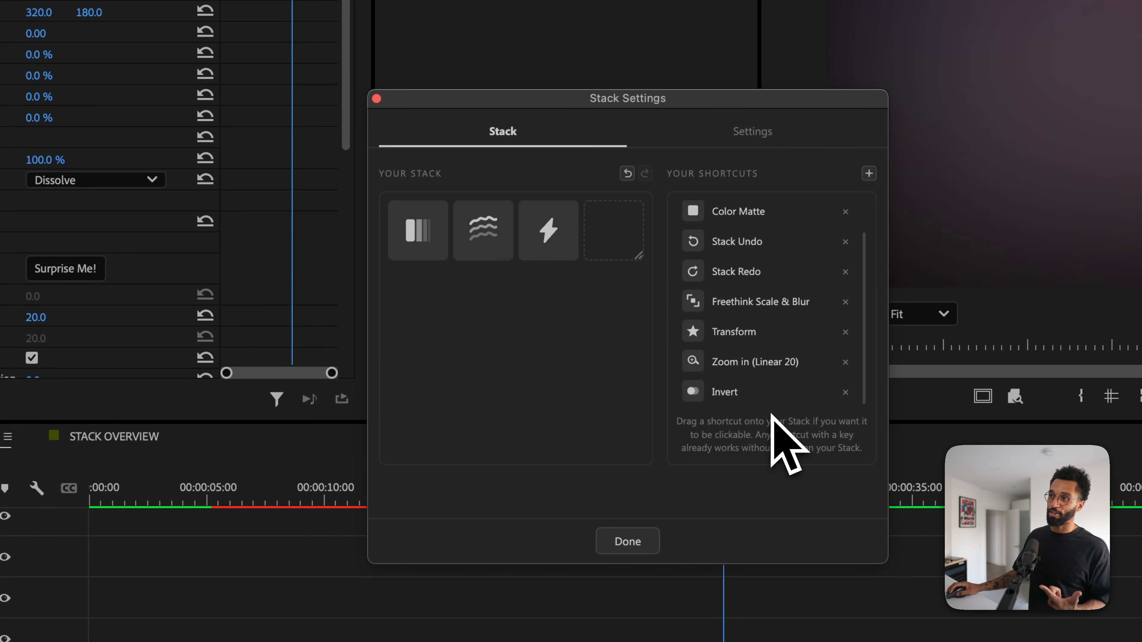
mouse_move(773, 408)
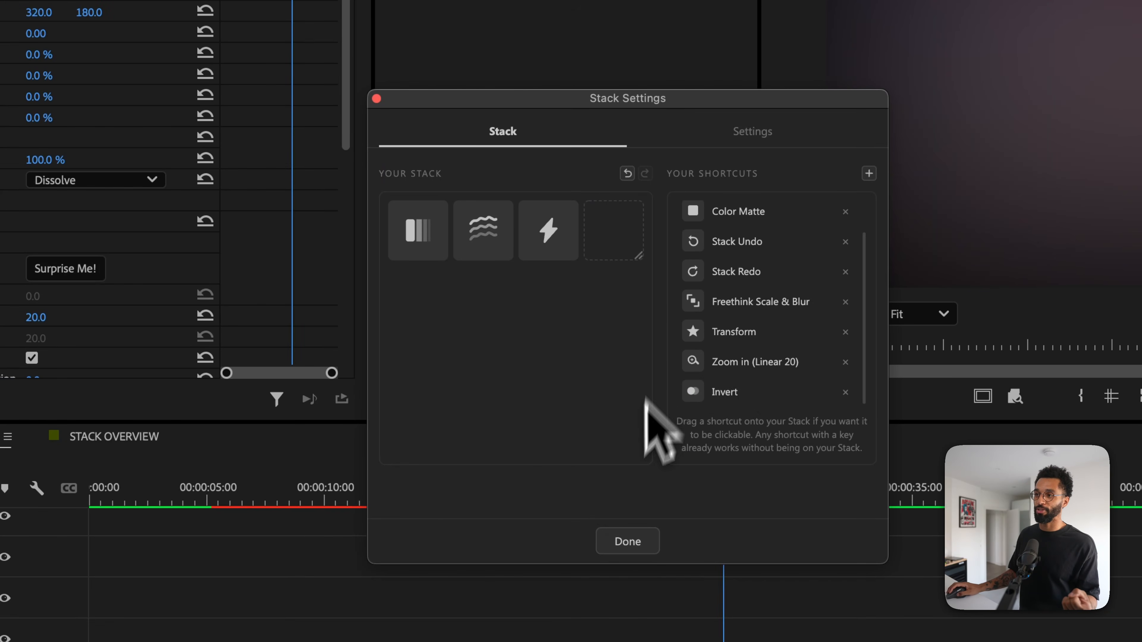
left_click(625, 543)
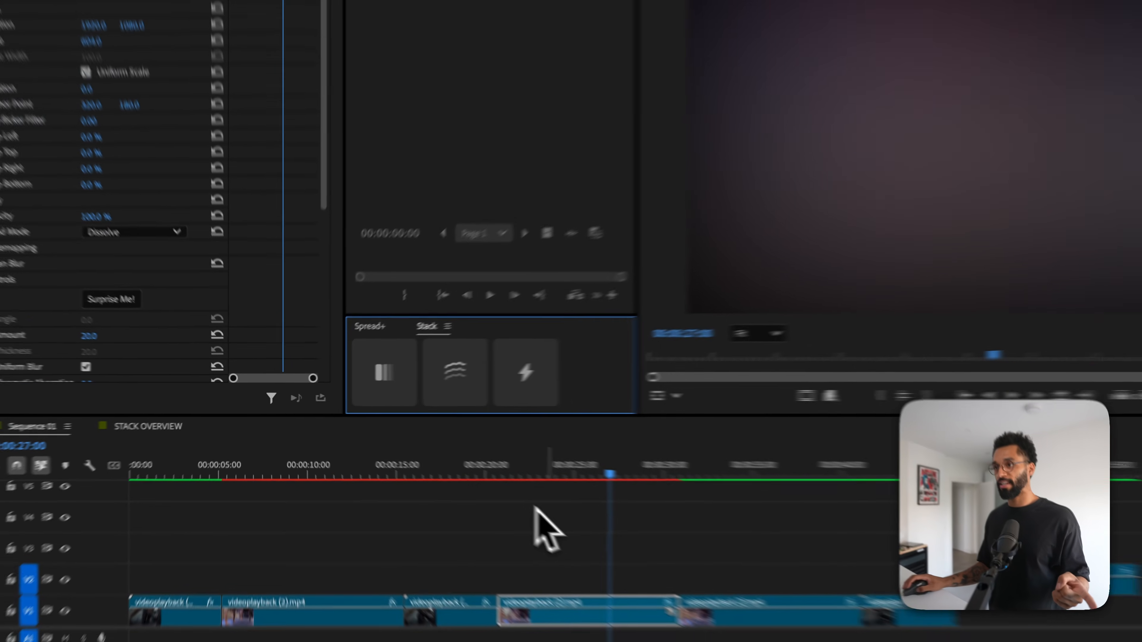
Select the two adjacent V1 clips meeting near 00:00:31:00, apply the Invert transition shortcut, and select the new adjustment layer for inspection.
left_click_drag(567, 520, 631, 569)
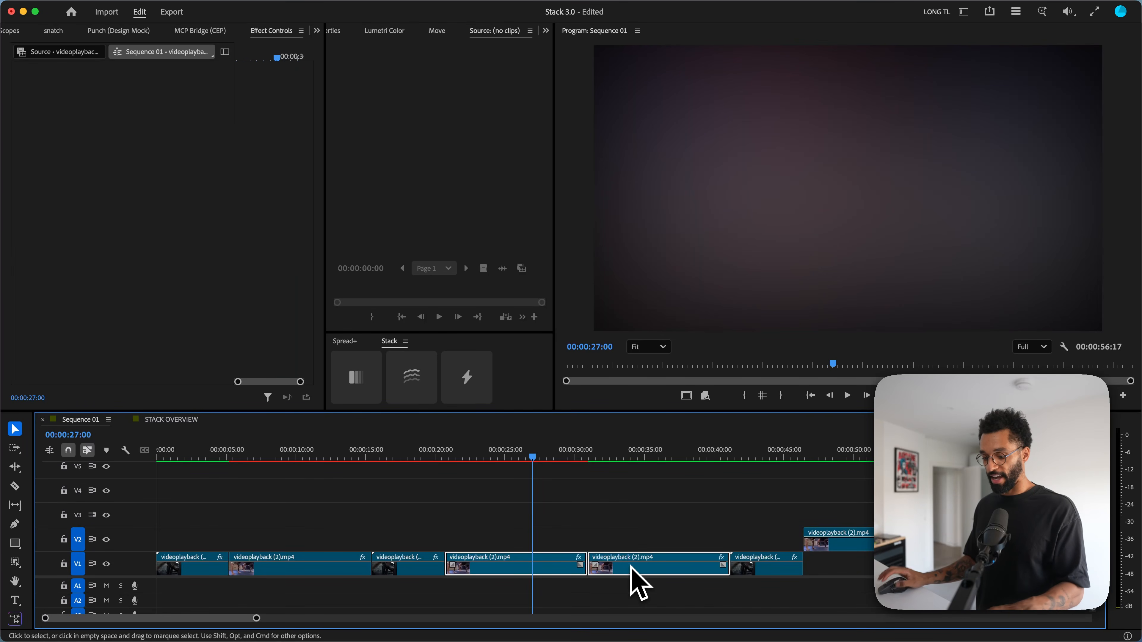
key("super+i")
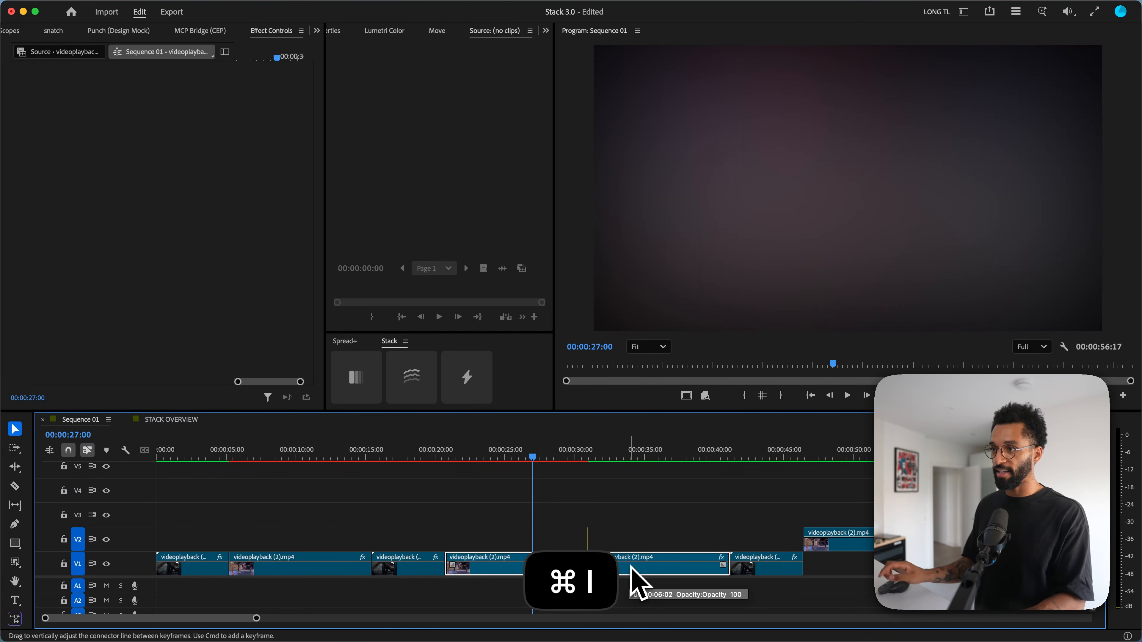
left_click(598, 455)
key("=")
key("=")
key("=")
key("=")
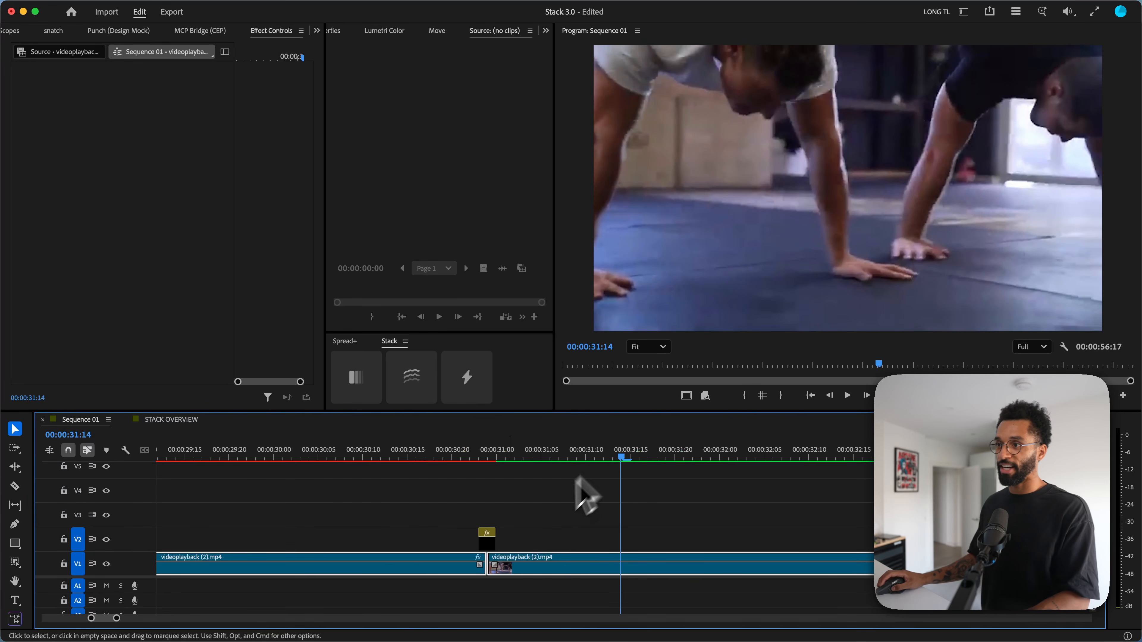
left_click(492, 557)
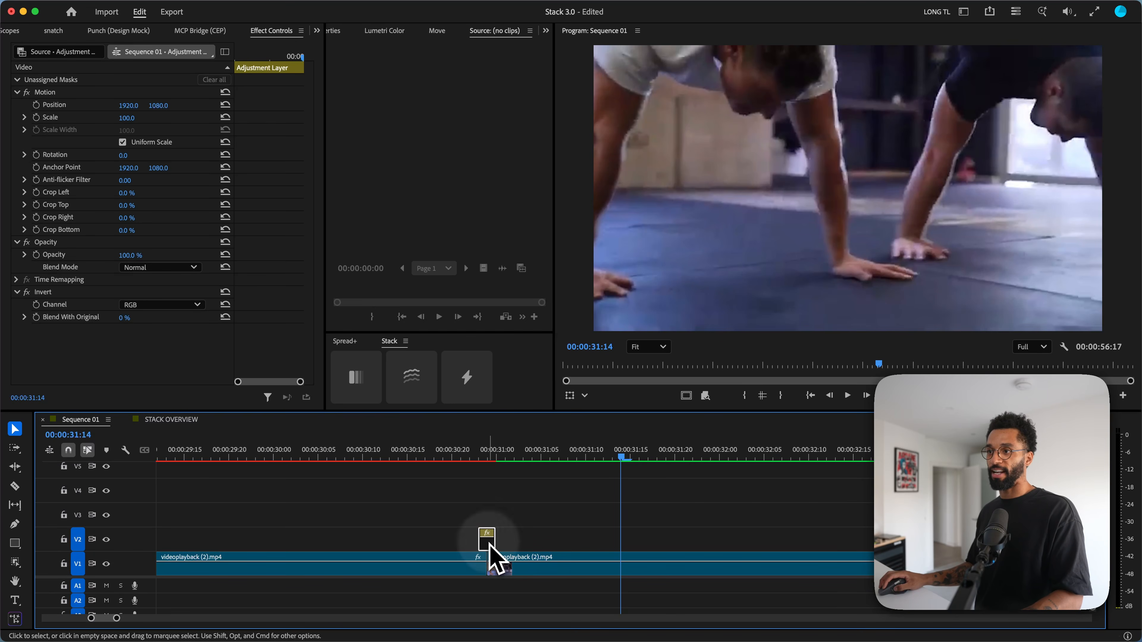
Play back the cut near 00:00:31:00 several times to review the Invert transition.
left_click(427, 456)
key("space")
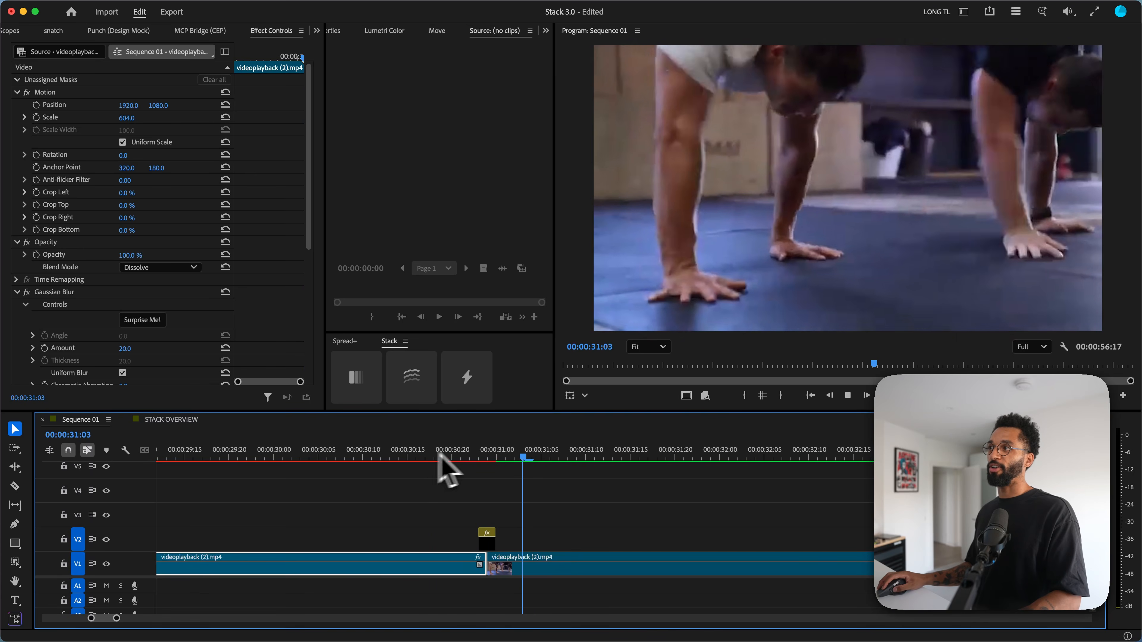
left_click(449, 455)
key("space")
left_click(451, 456)
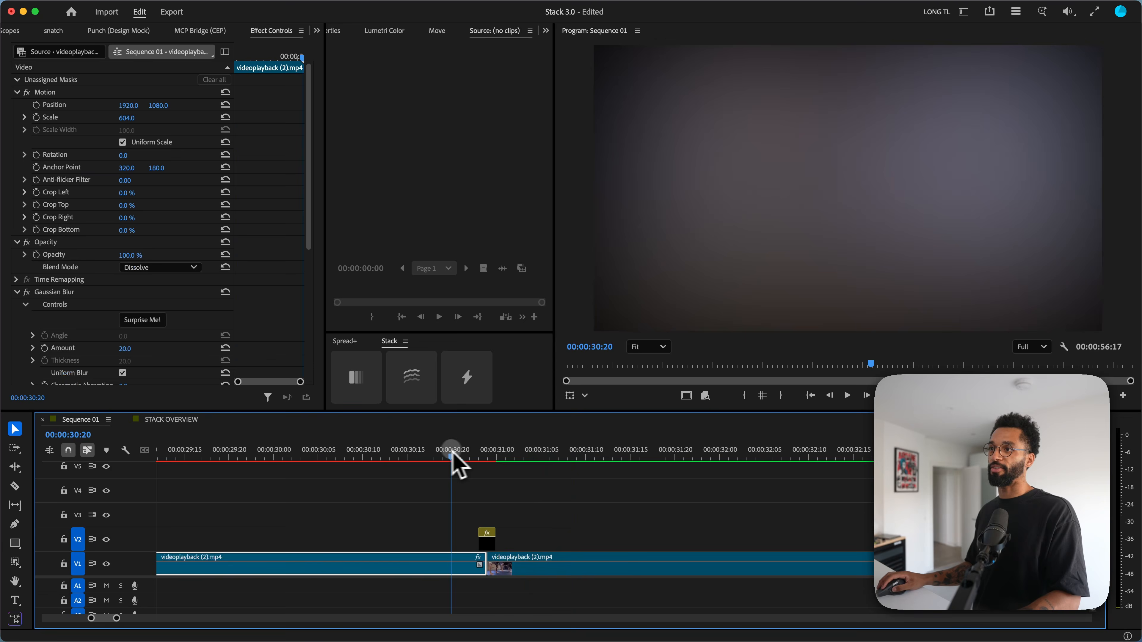
key("space")
left_click(442, 456)
key("space")
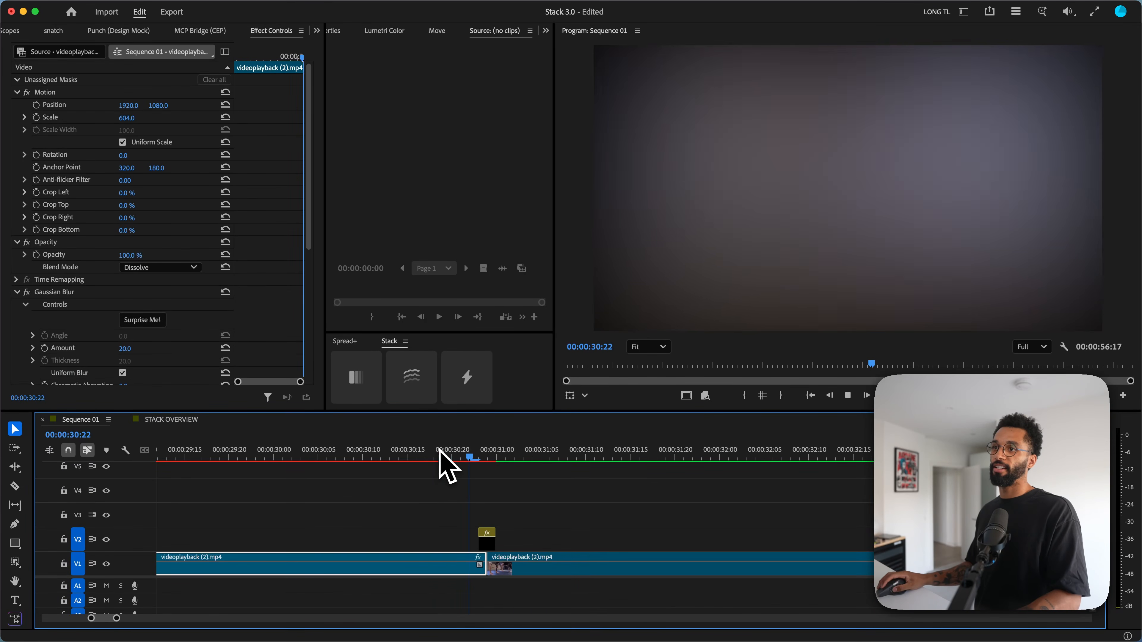
key("space")
Place the Invert shortcut in the empty fourth slot of the Stack and close the settings.
left_click(406, 341)
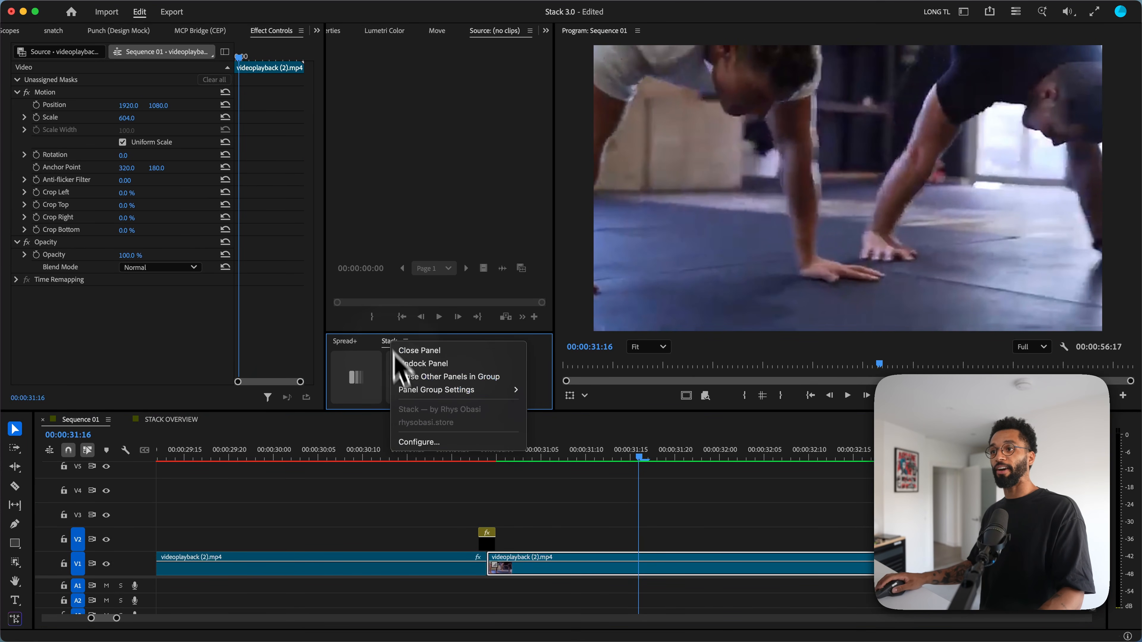
left_click(416, 444)
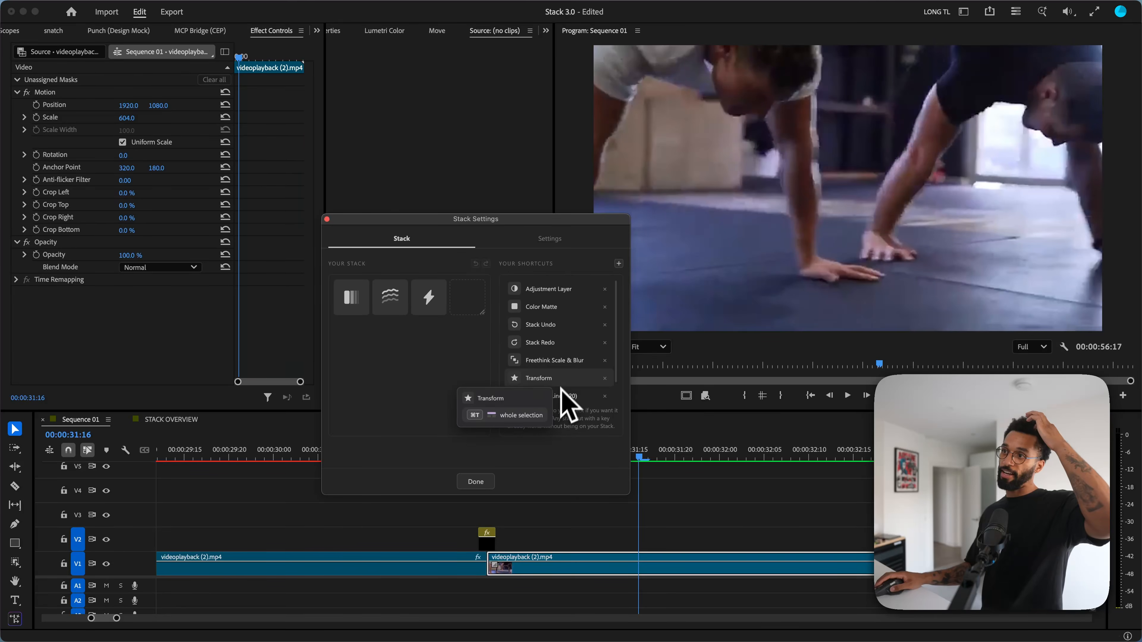
scroll(558, 388, "down", 2)
left_click_drag(551, 393, 467, 299)
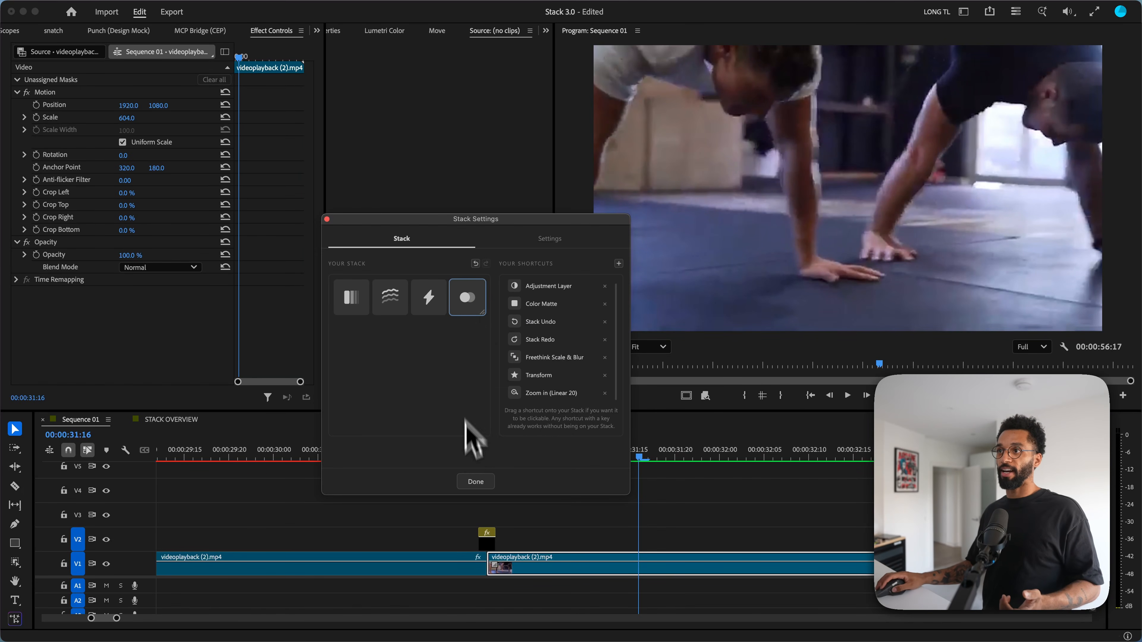
left_click(475, 483)
Apply Invert directly to the V1 clip after the cut with its new Stack button.
left_click(668, 523)
key("minus")
key("minus")
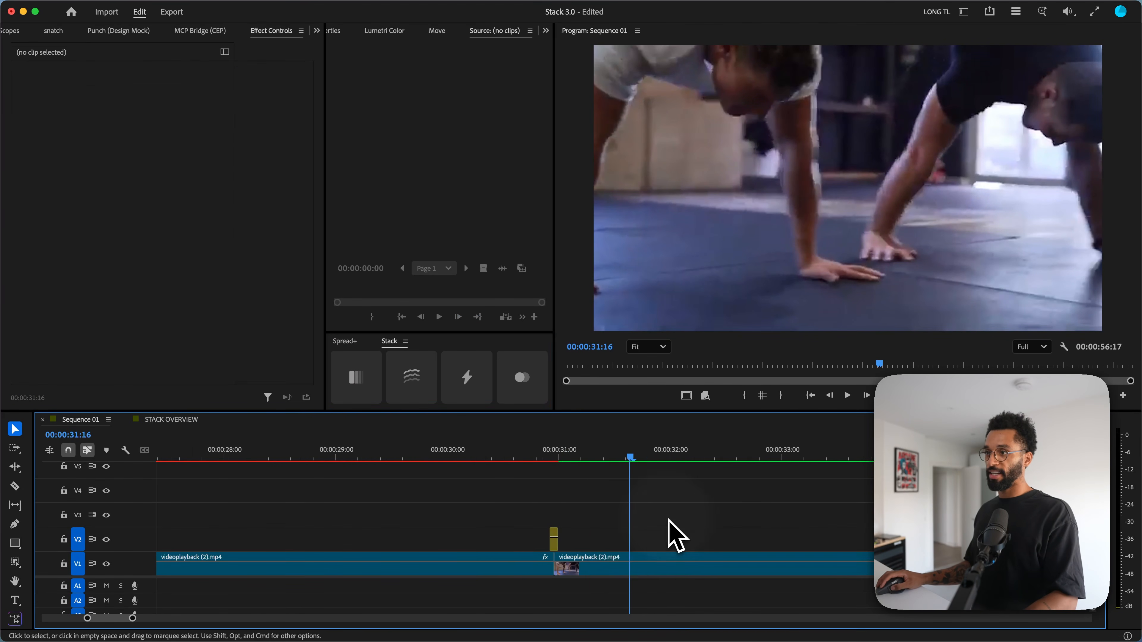
left_click(682, 563)
scroll(685, 540, "down", 3)
left_click(524, 379)
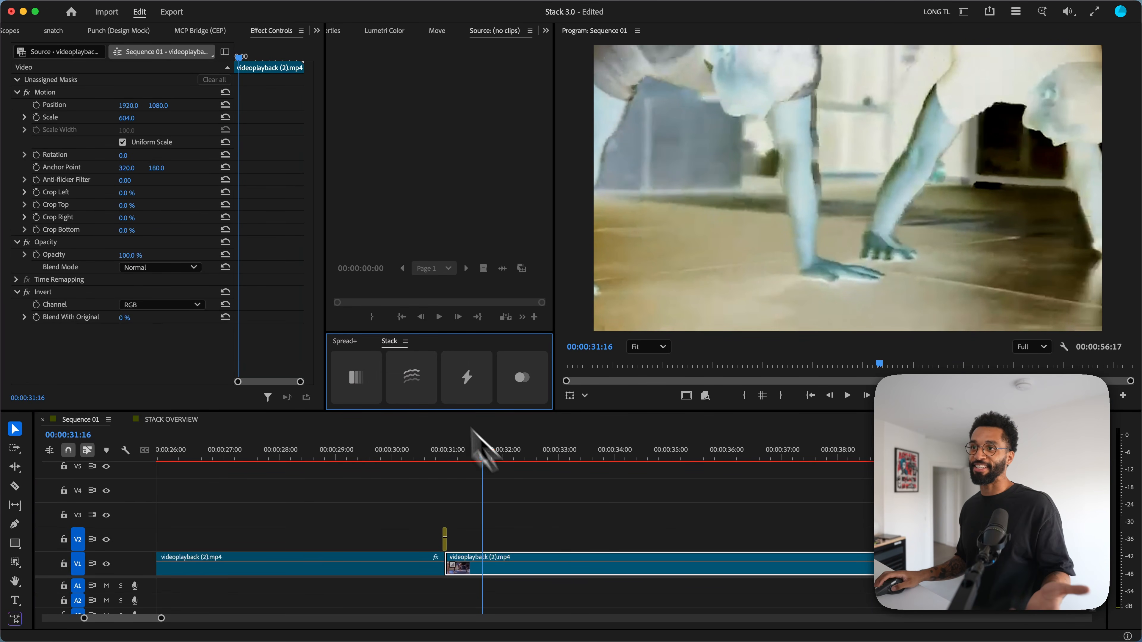
Reopen the Stack settings and extend the Stack grid with a second row of four slots.
left_click(406, 341)
left_click(430, 447)
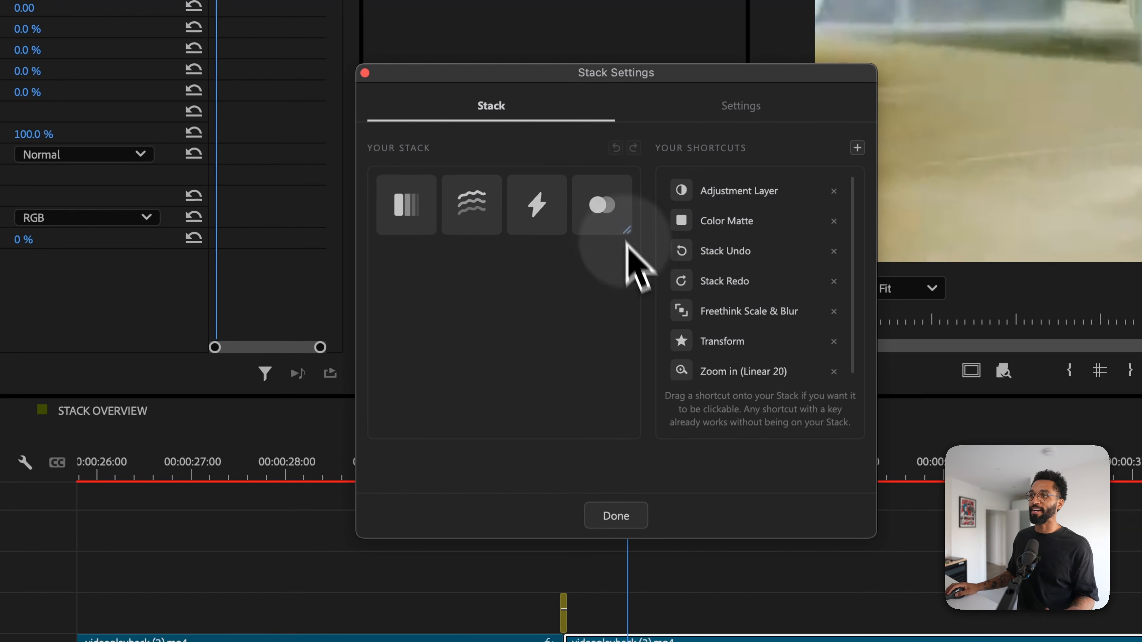
left_click_drag(626, 242, 635, 283)
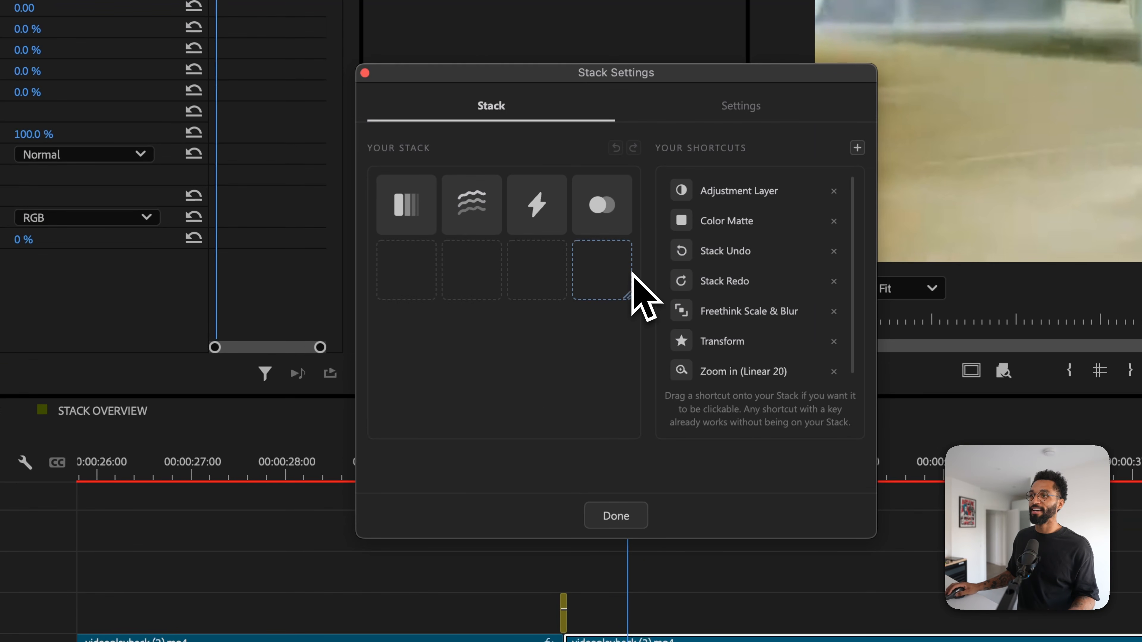
Begin another shortcut, search the effects for "zoom" and set its action to the Zoom in (Linear 20) preset.
left_click(857, 149)
left_click(524, 269)
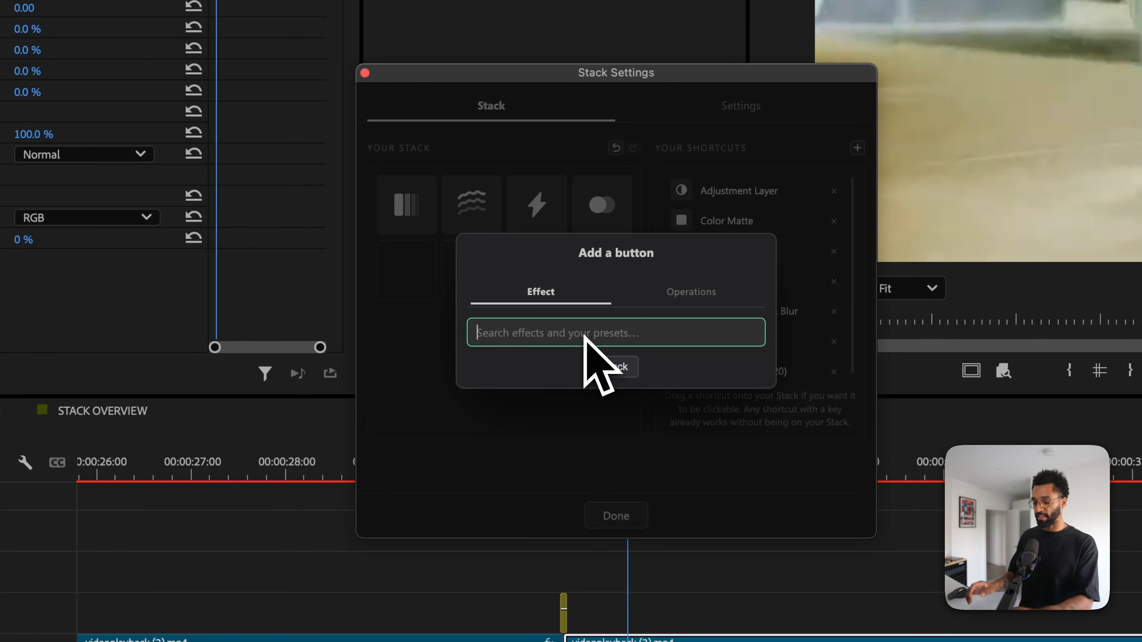
type("zoom")
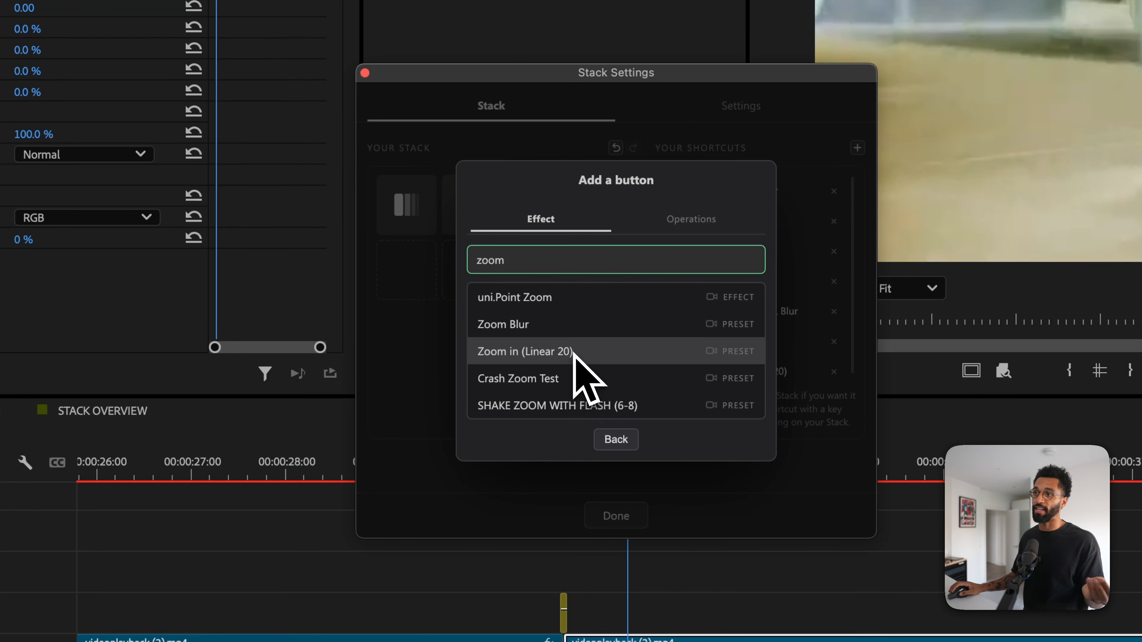
left_click(574, 352)
Choose the magnifier-with-plus icon for the Zoom in (Linear 20) shortcut and colour it green.
left_click(681, 272)
scroll(688, 342, "down", 3)
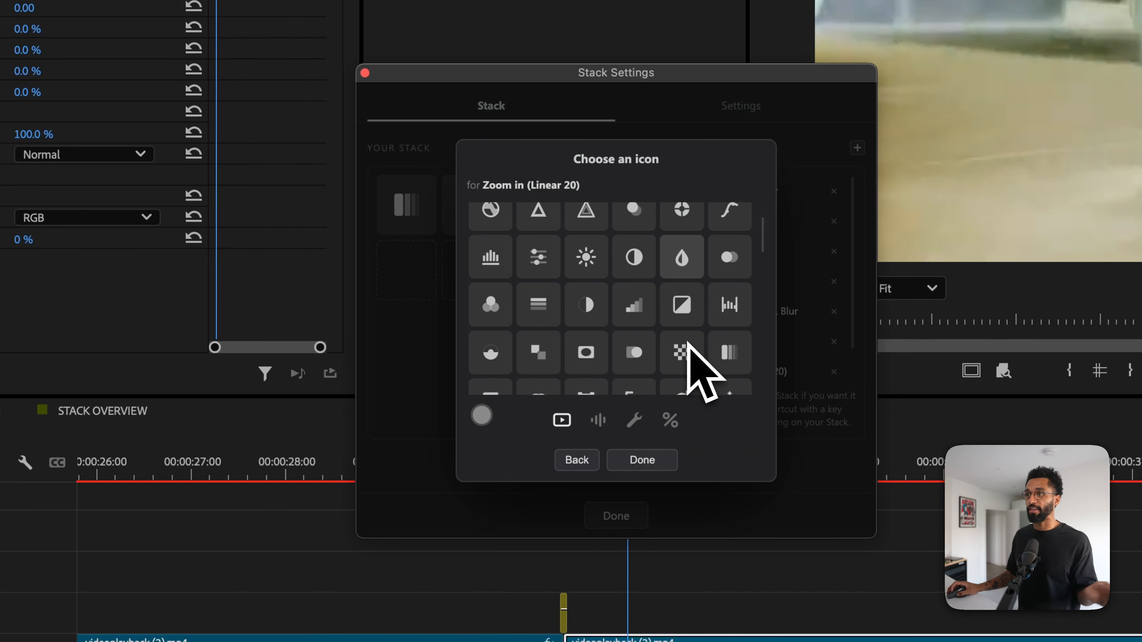
scroll(688, 343, "down", 5)
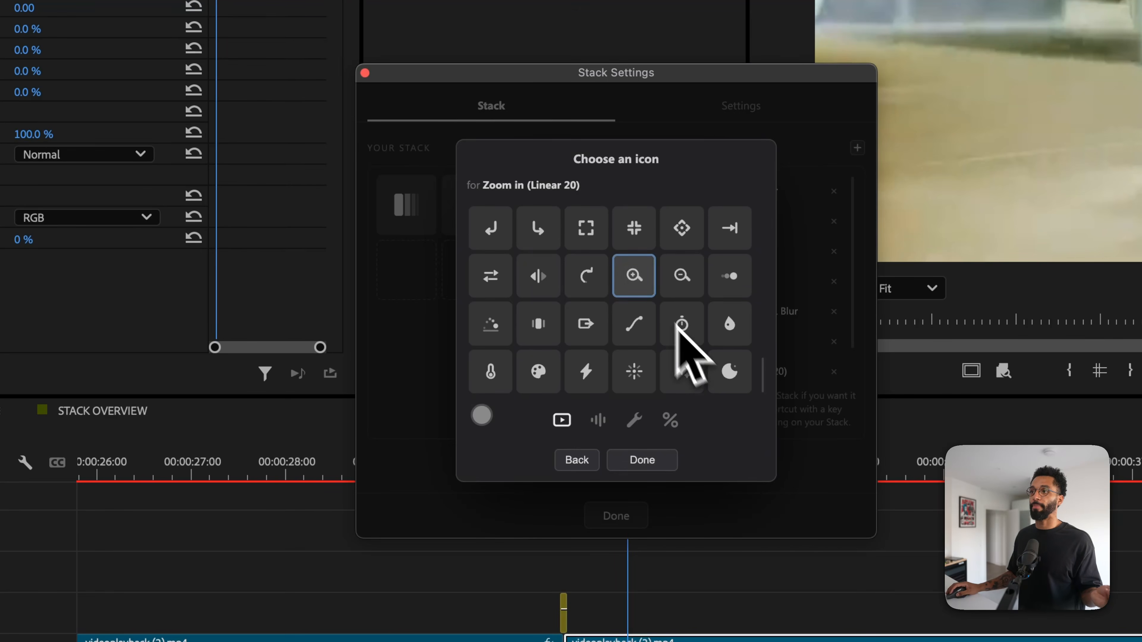
left_click(648, 464)
left_click(672, 272)
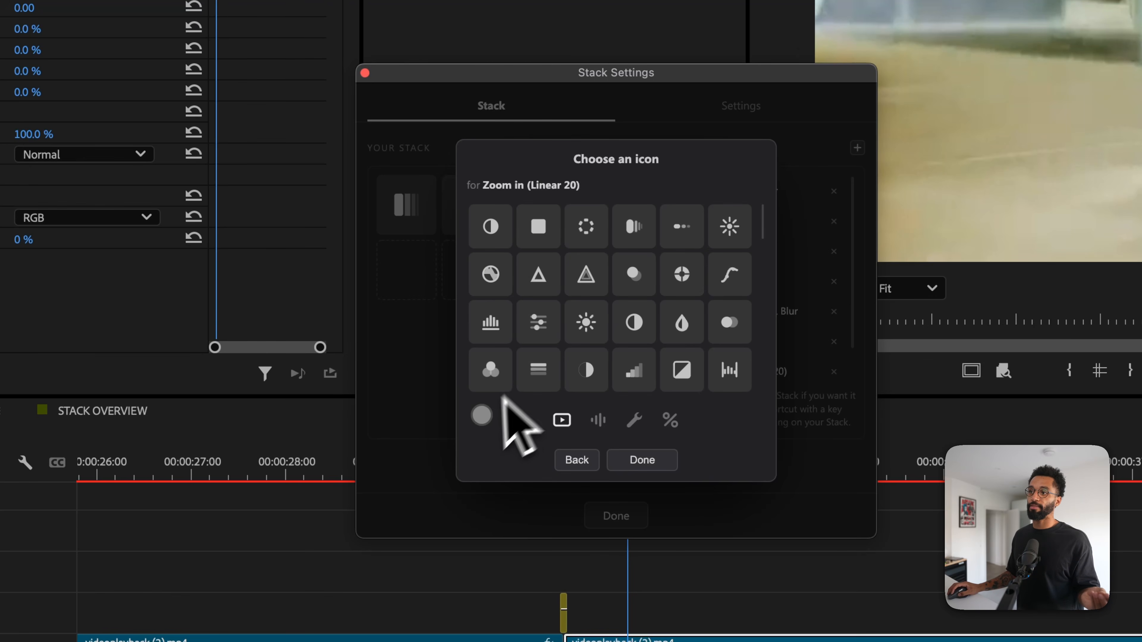
left_click(480, 416)
left_click(630, 414)
left_click(641, 454)
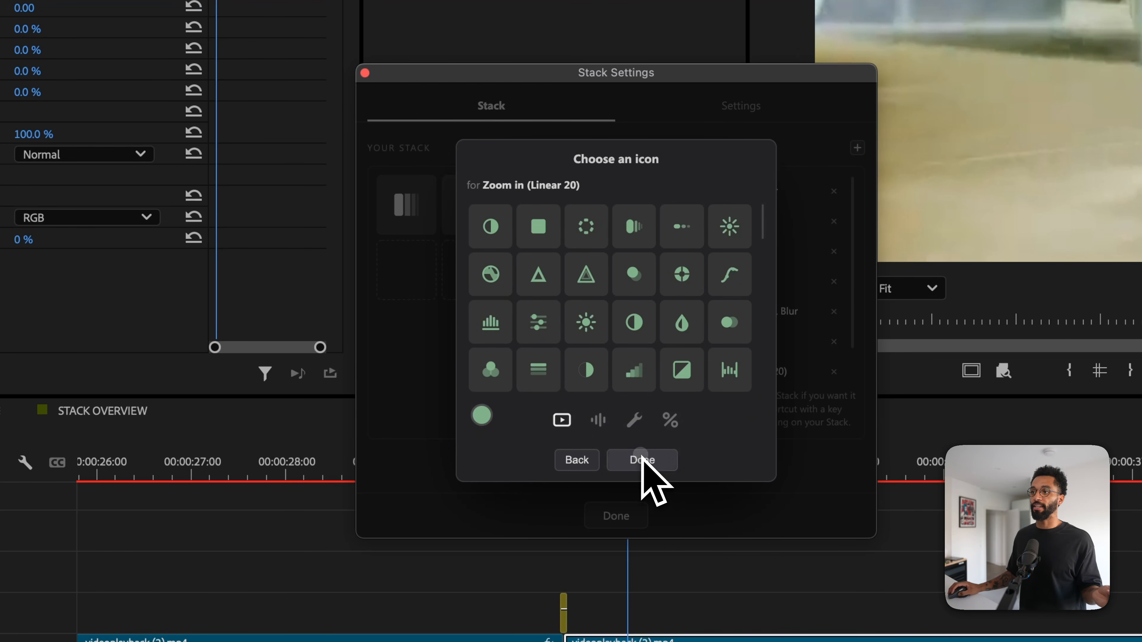
Assign Cmd+H as the shortcut's keyboard trigger, applied per clip with a green adjustment layer.
left_click(613, 268)
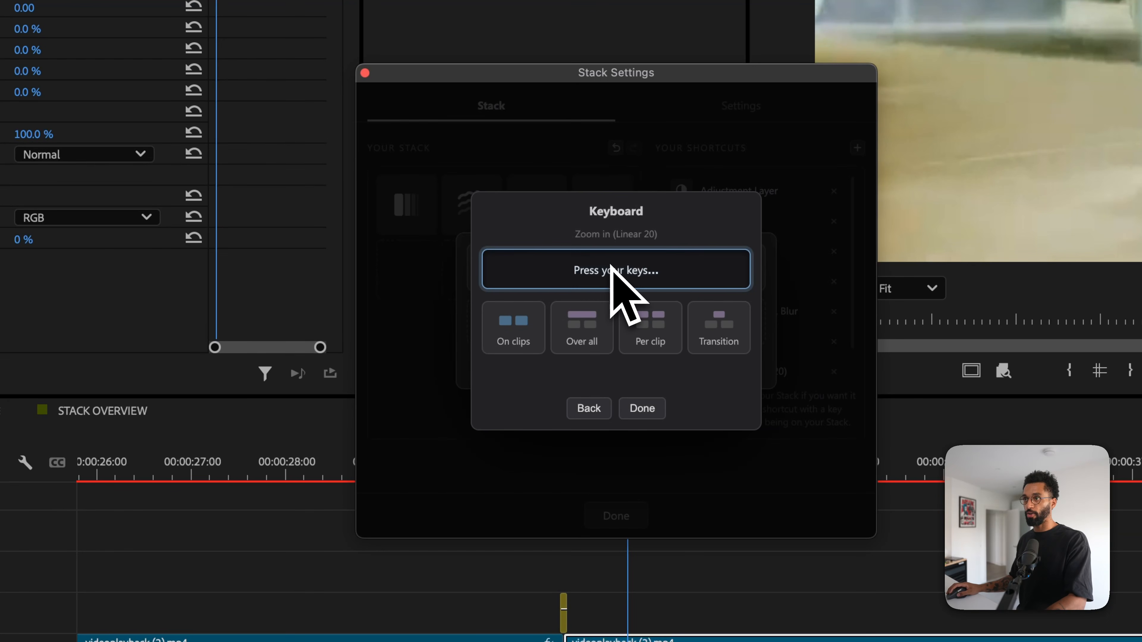
key("super+h")
left_click(665, 328)
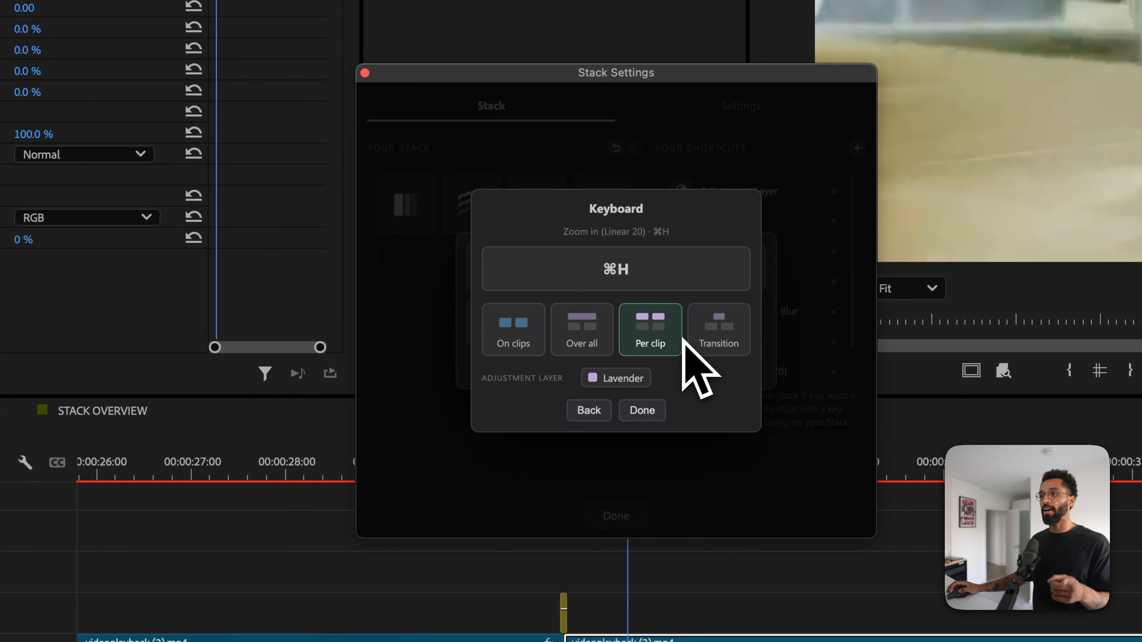
left_click(630, 379)
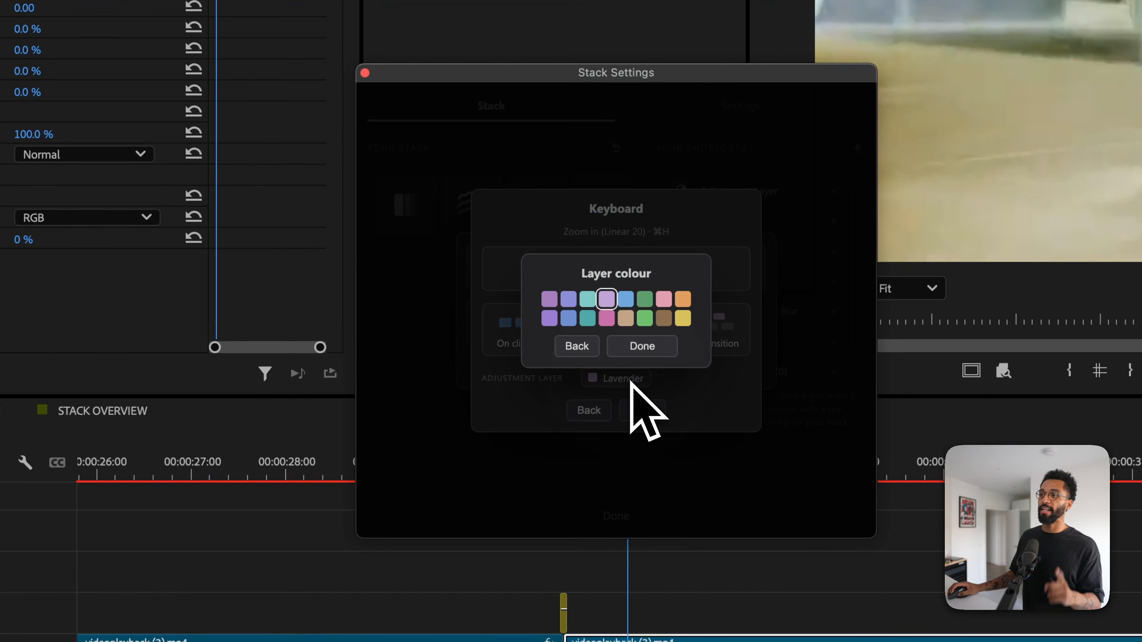
left_click(644, 318)
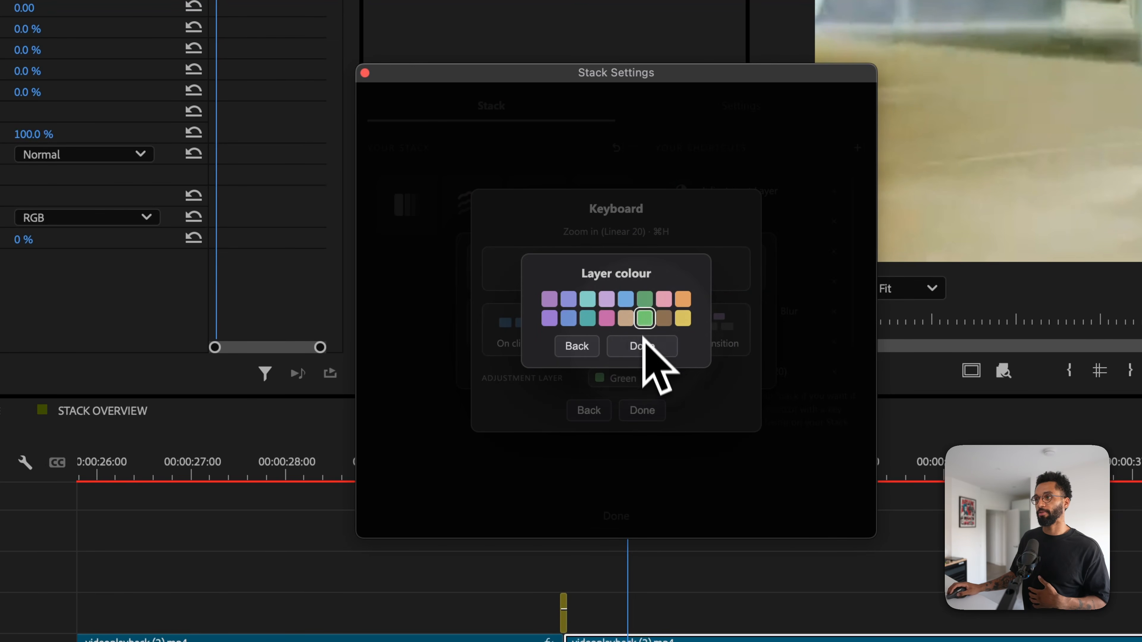
left_click(643, 348)
left_click(642, 411)
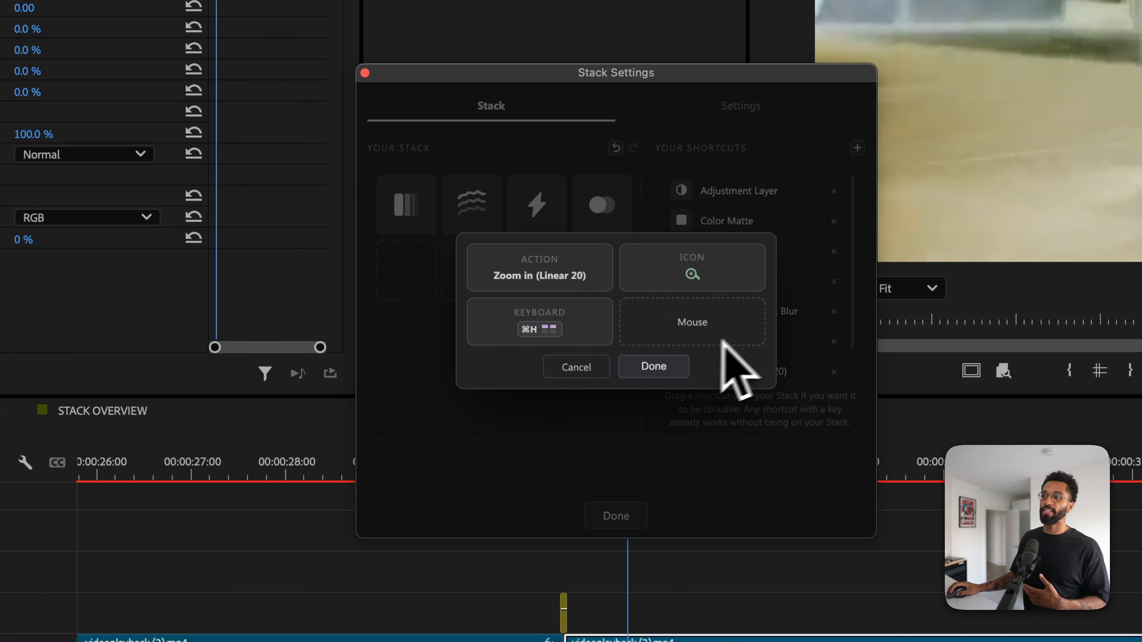
Save the shortcut and rearrange the Stack into a two-by-two grid, with Zoom in and Invert on the second row and FLASH BLUR removed.
left_click(660, 373)
left_click_drag(774, 369, 407, 272)
left_click_drag(604, 219, 467, 271)
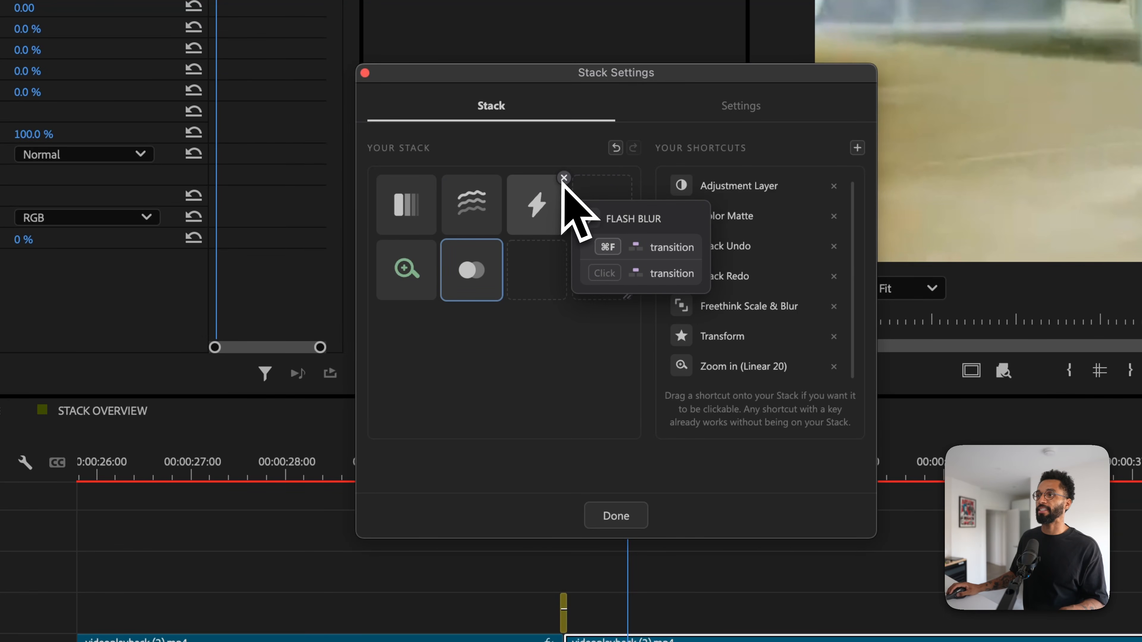
left_click(564, 179)
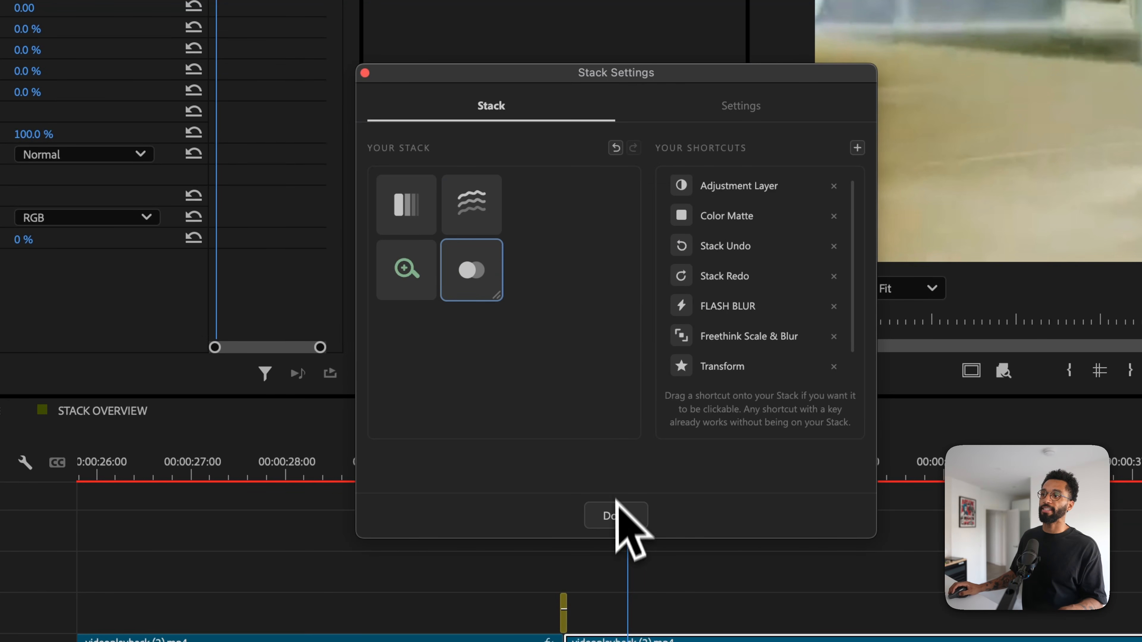
left_click(617, 517)
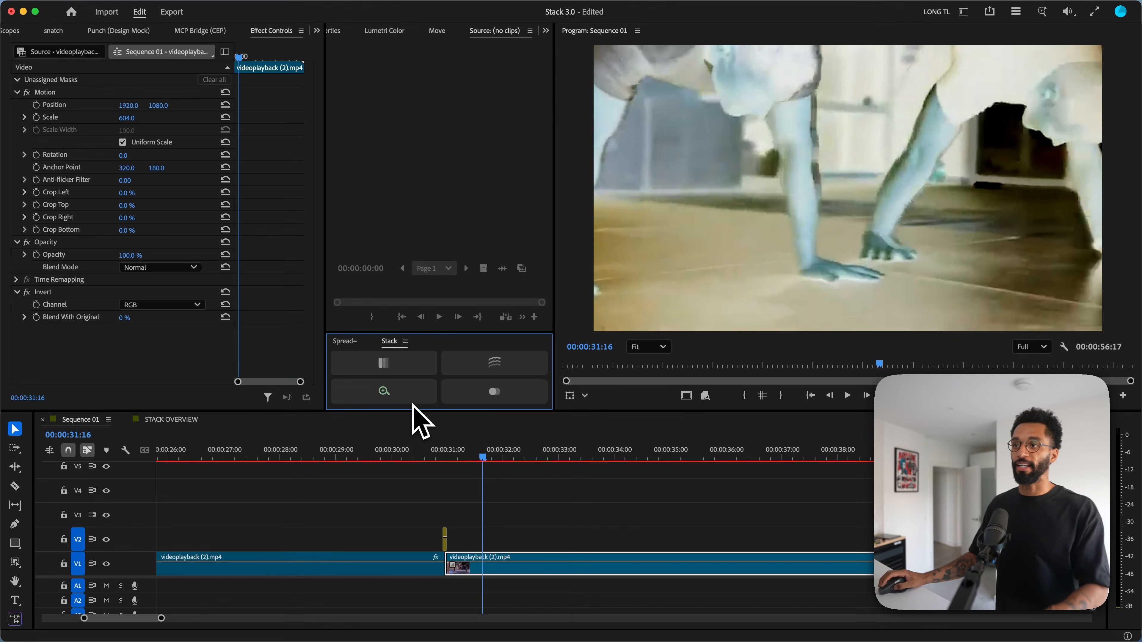
Apply Zoom in (Linear 20) to the last four V1 clips, with a separate green adjustment layer above each clip.
left_click(391, 390)
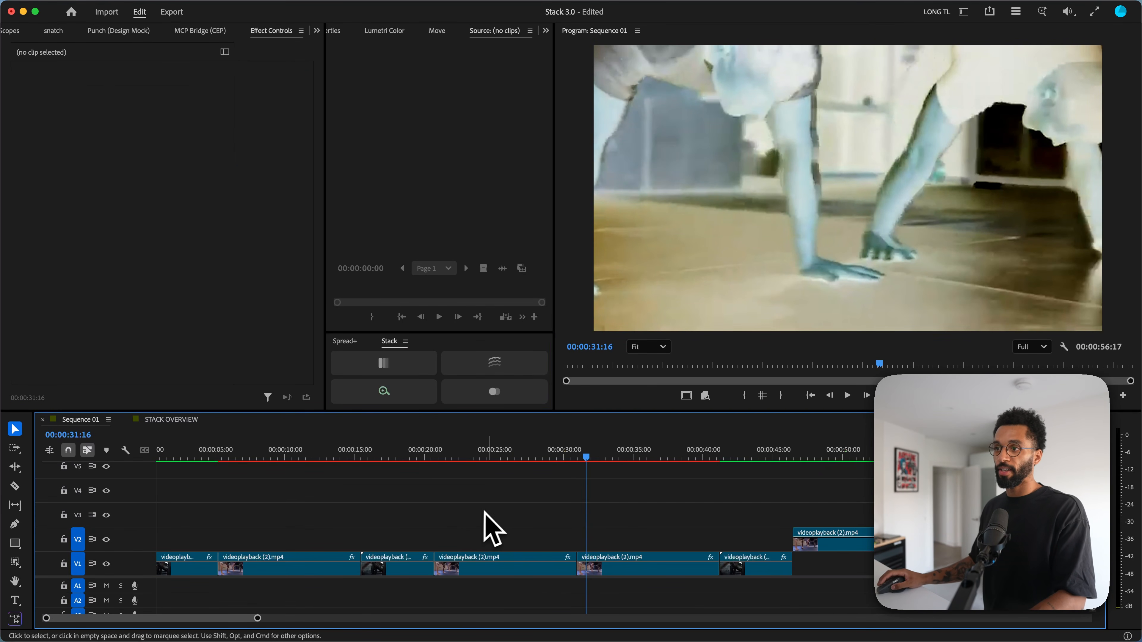
left_click_drag(273, 526, 471, 568)
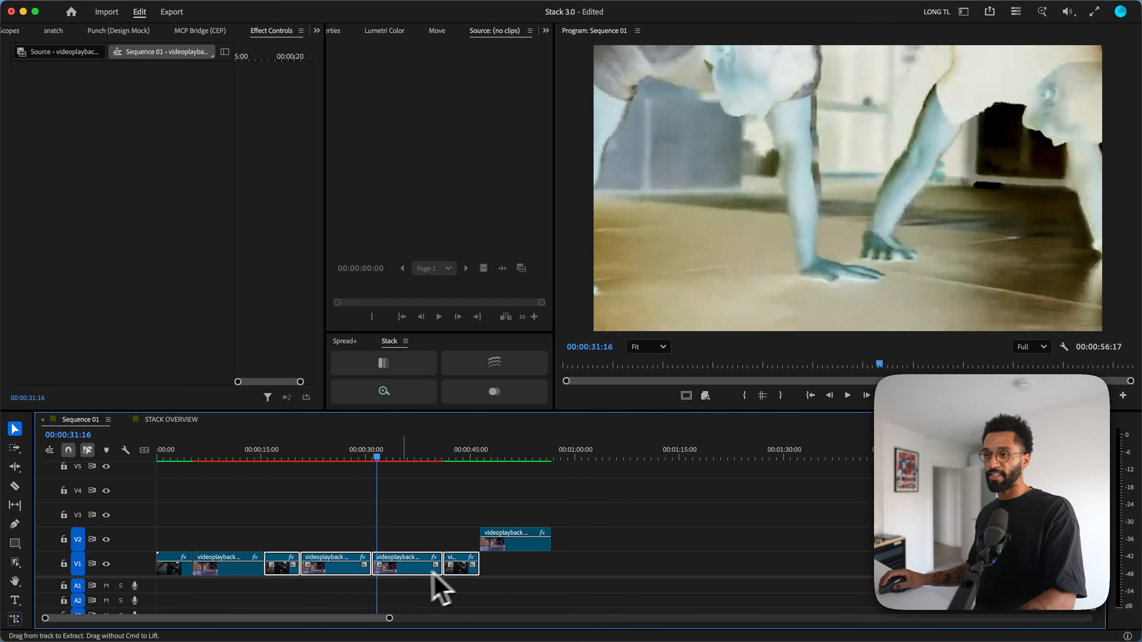
key("super+h")
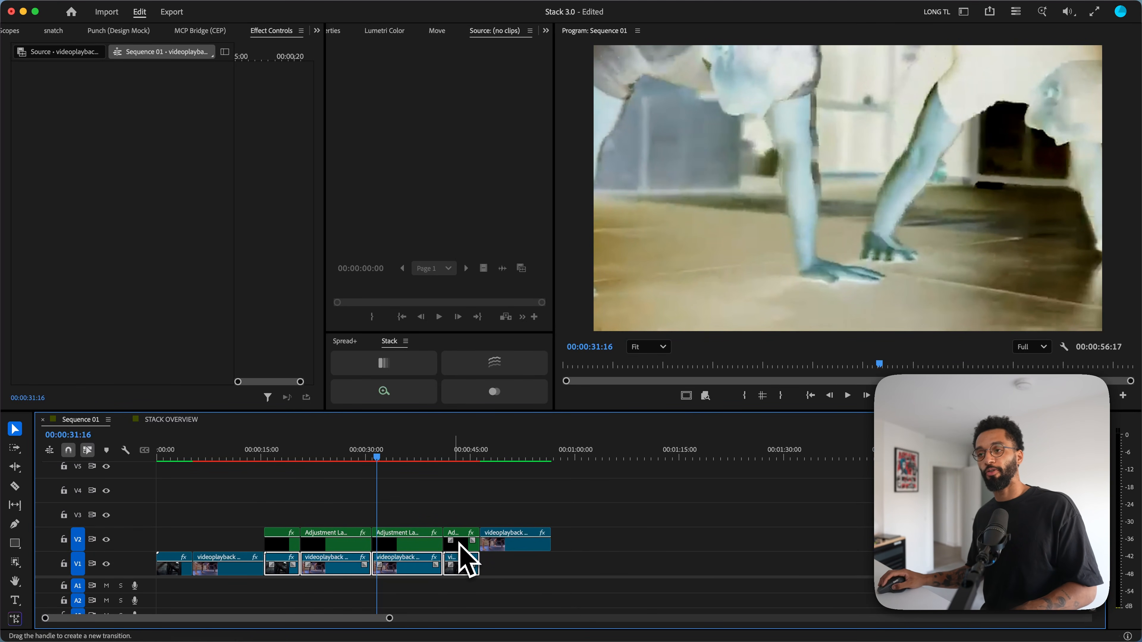
Inspect the Transform scale keyframes of the new V2 adjustment layers and scrub through the clips to preview the zooms.
left_click(411, 542)
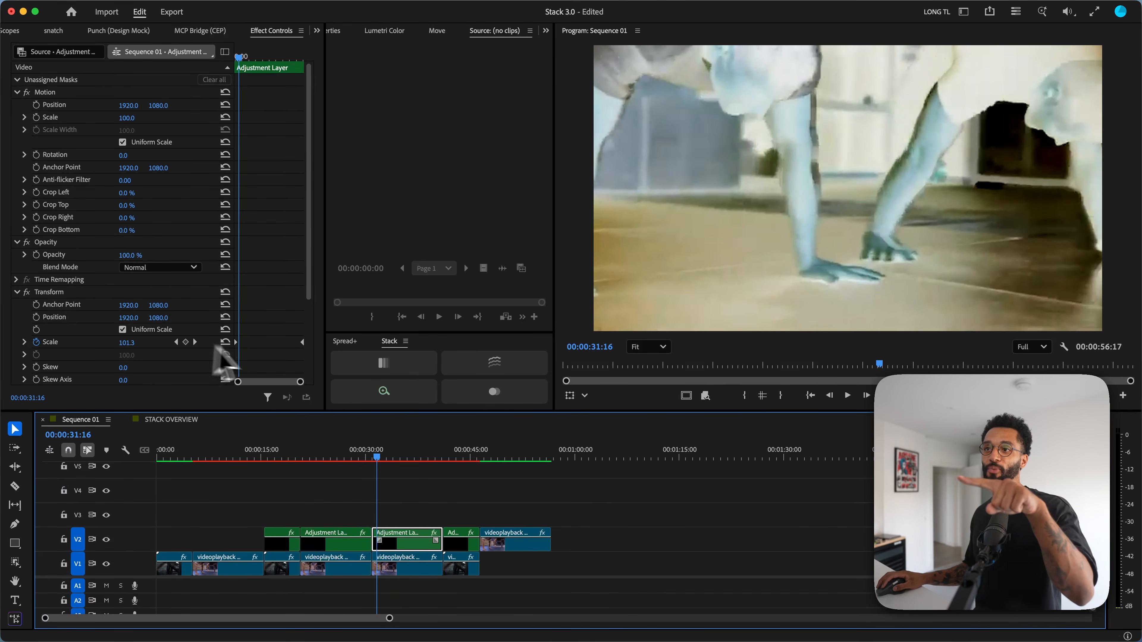
left_click_drag(293, 447, 451, 449)
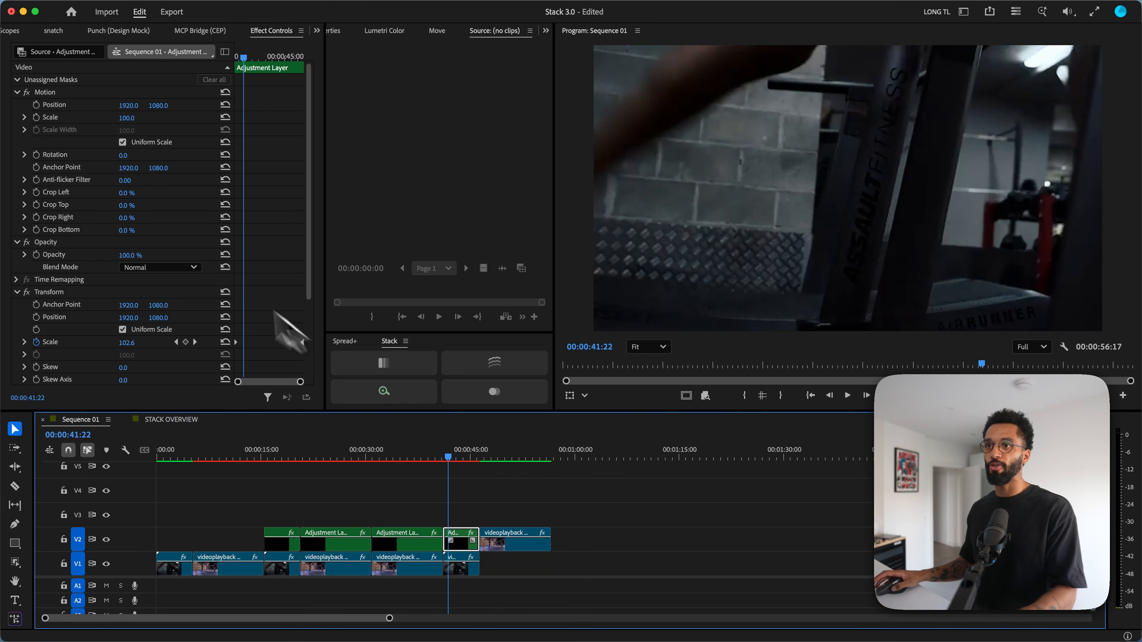
Show the list of effects and presets and start a search in it.
key("shift+7")
left_click(73, 48)
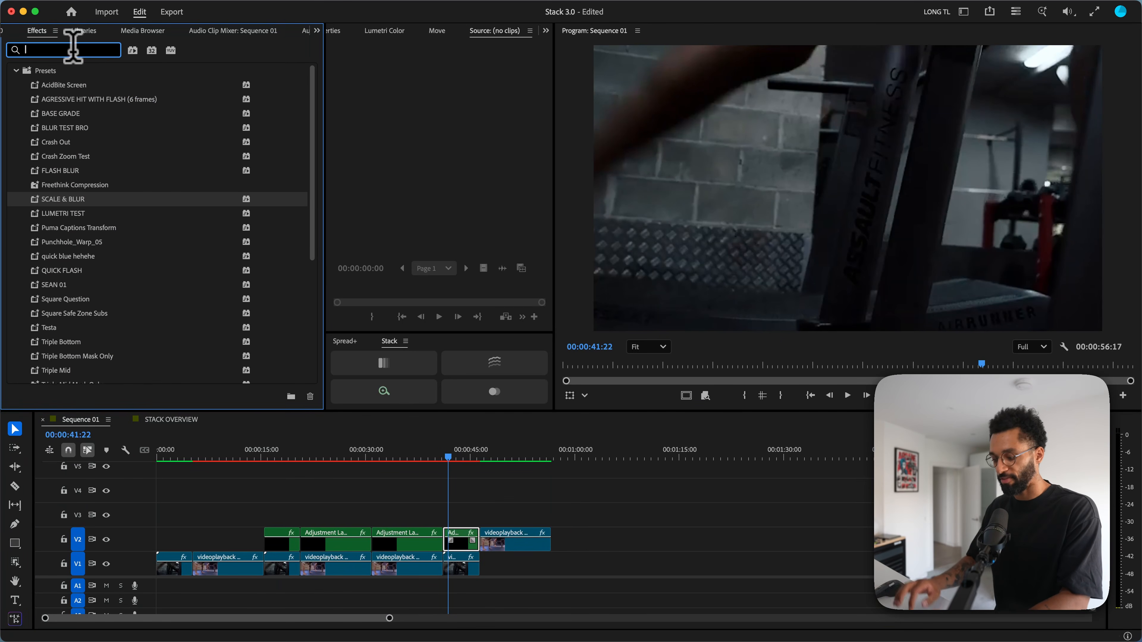